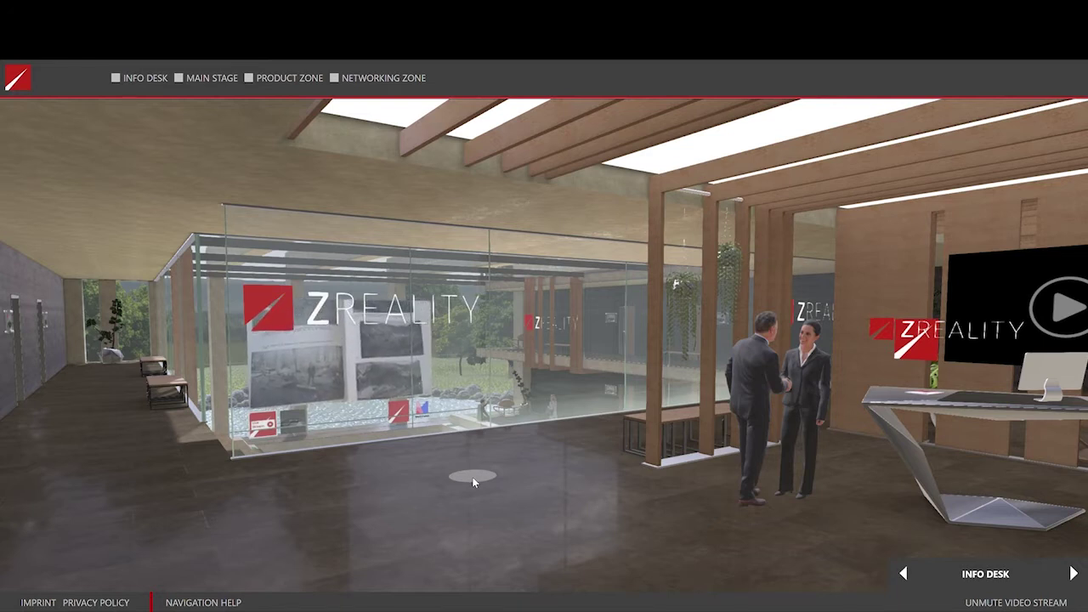
Walk forward across the lobby up to the glass booth.
left_click(474, 482)
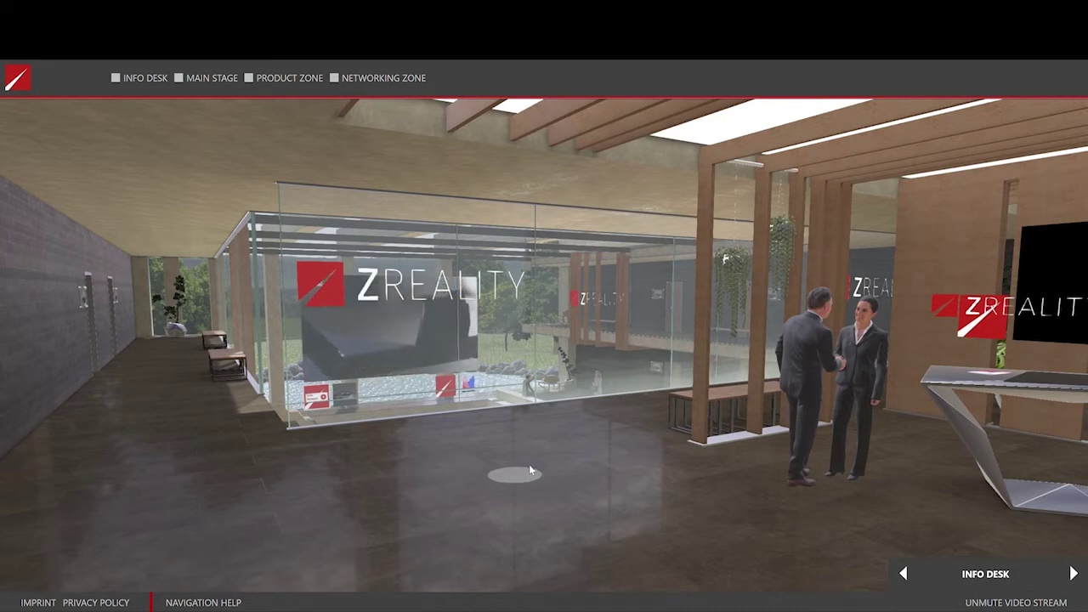
left_click(529, 463)
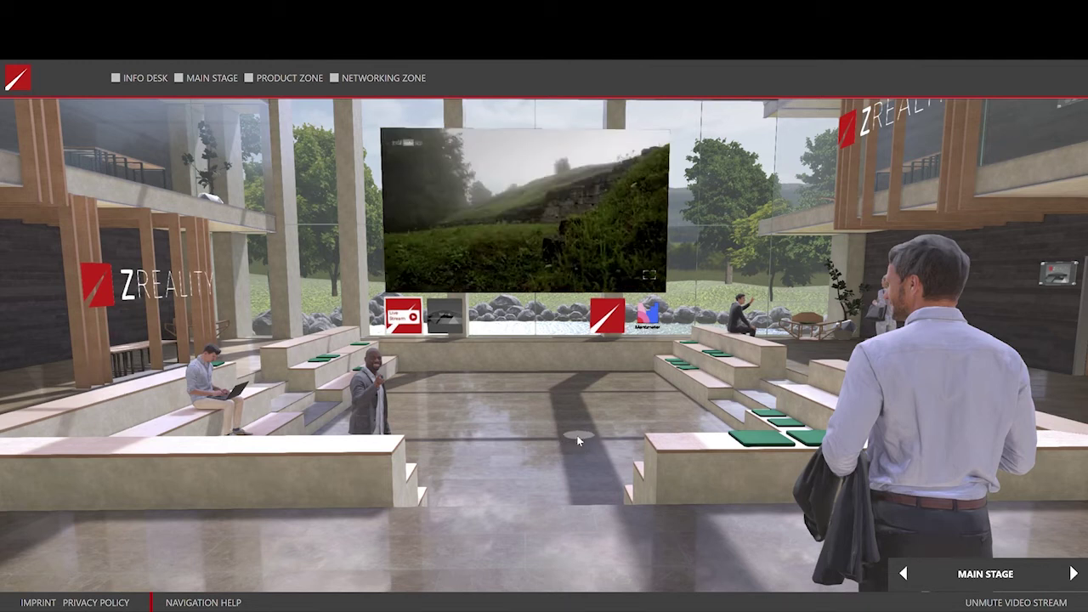
Walk up to the stage screen and tilt the view up to frame the whole video.
left_click(577, 439)
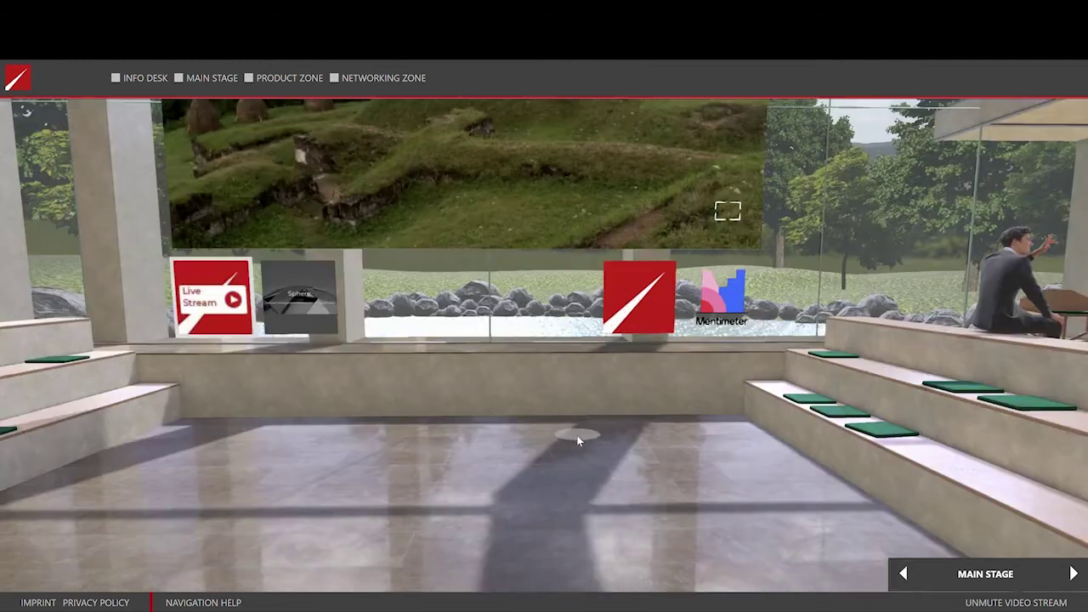
left_click_drag(577, 440, 584, 575)
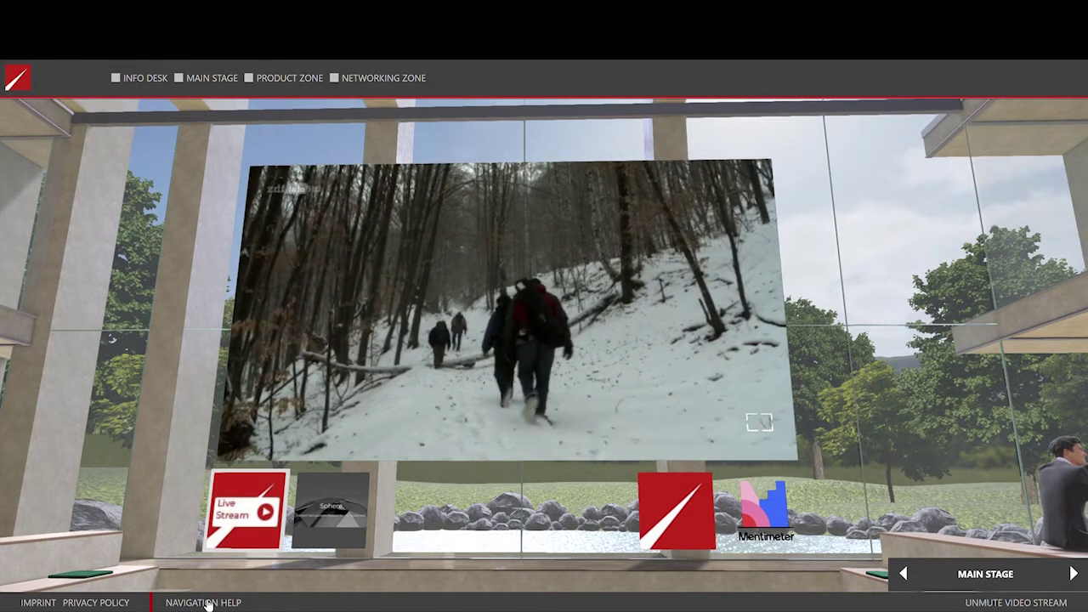
Show the desktop, smartphone and VR navigation help.
left_click(207, 602)
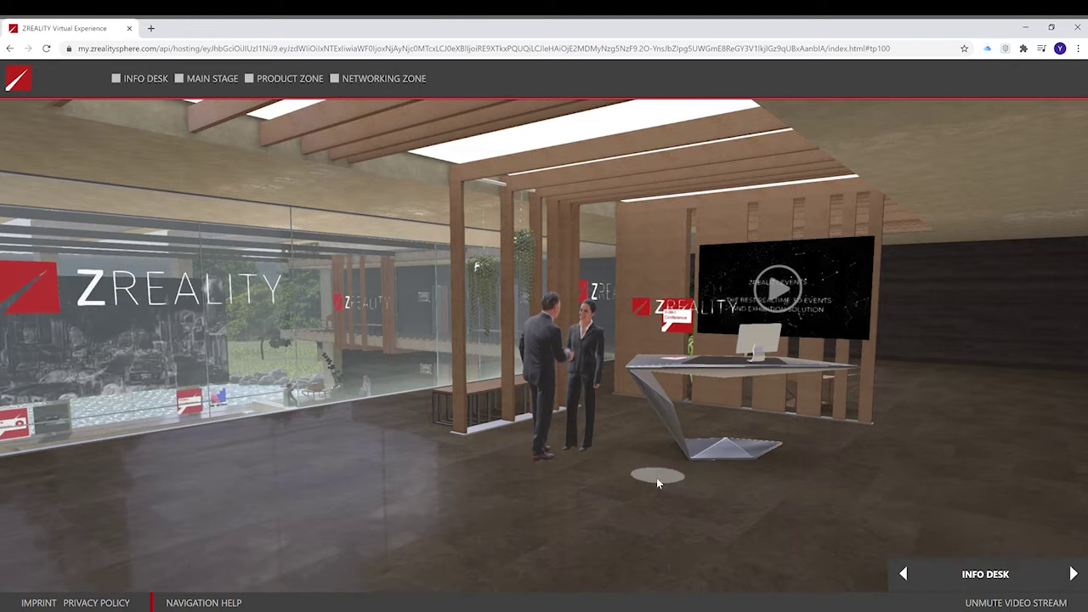
Walk to the Info Desk video screen, open Video Conference, then close its loading window.
left_click(712, 476)
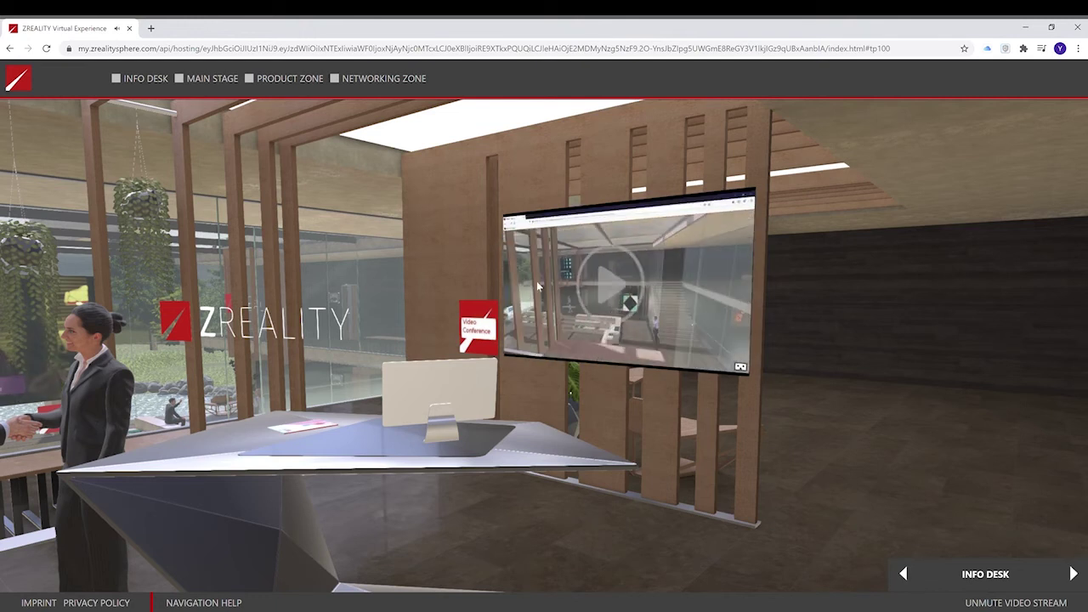
left_click(577, 346)
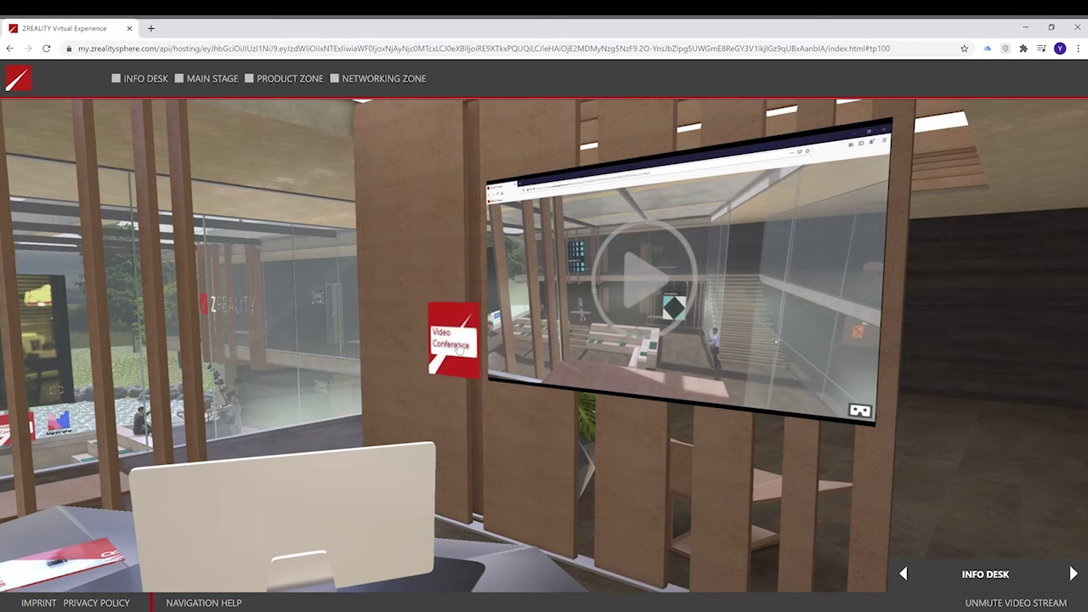
left_click(455, 346)
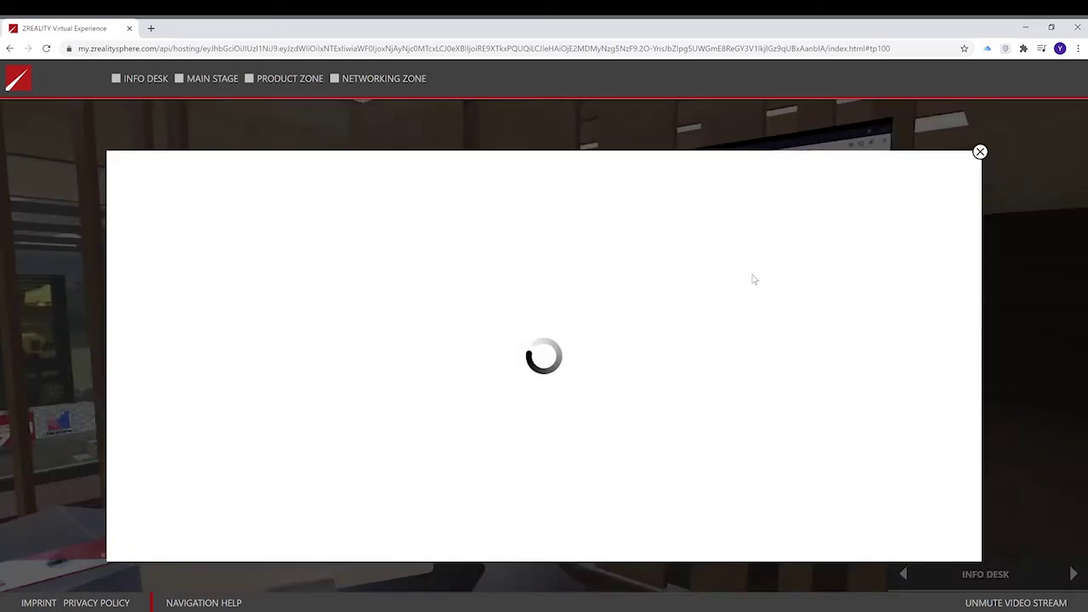
left_click(980, 153)
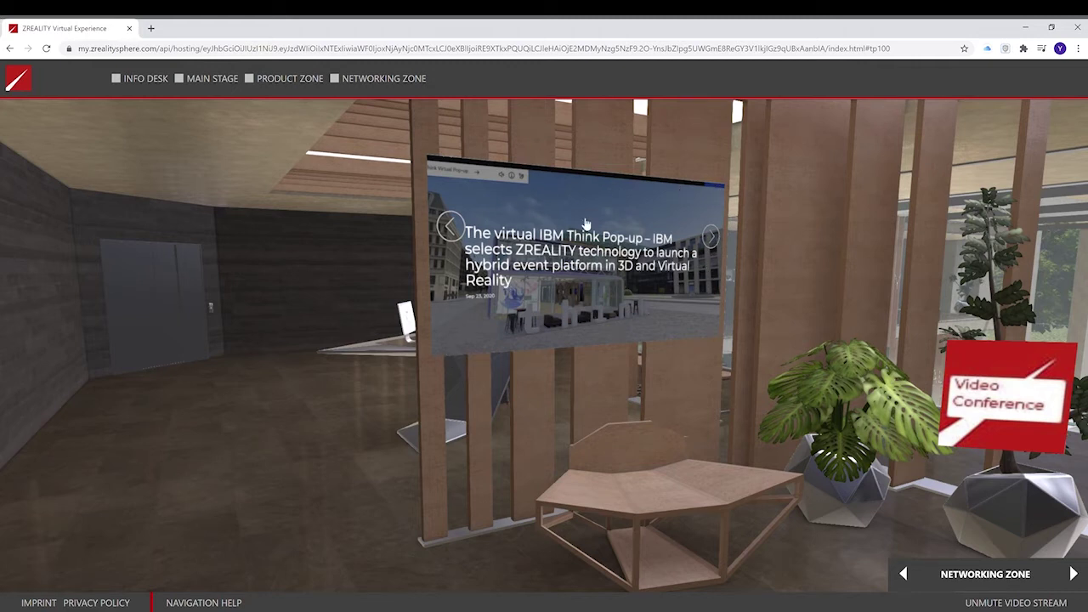
Advance the Networking Zone news slider four times, cycling back to the IBM story.
left_click(712, 237)
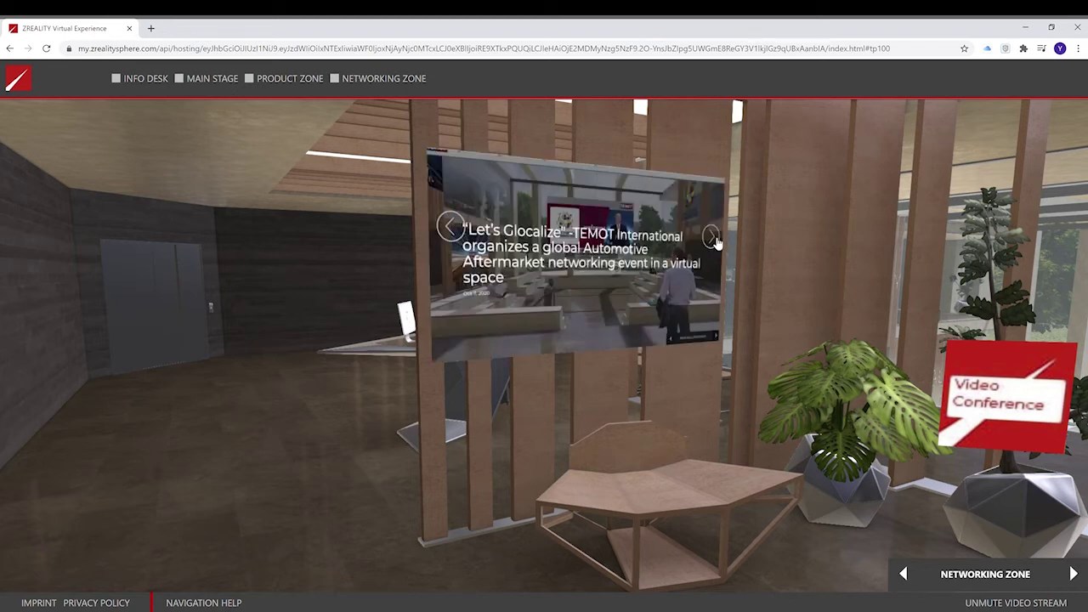
left_click(711, 236)
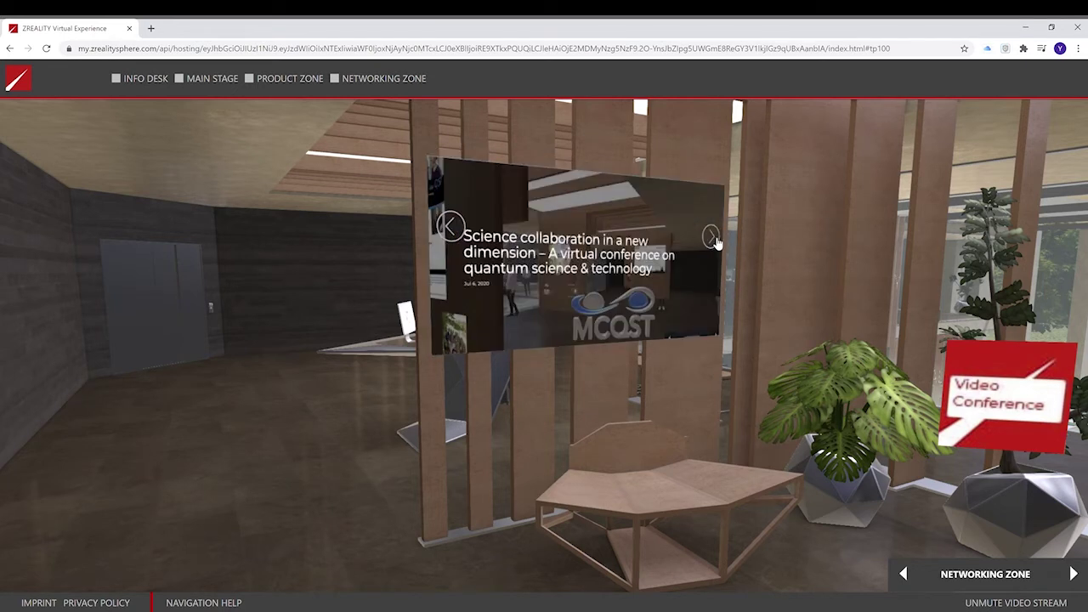
left_click(712, 238)
left_click(712, 238)
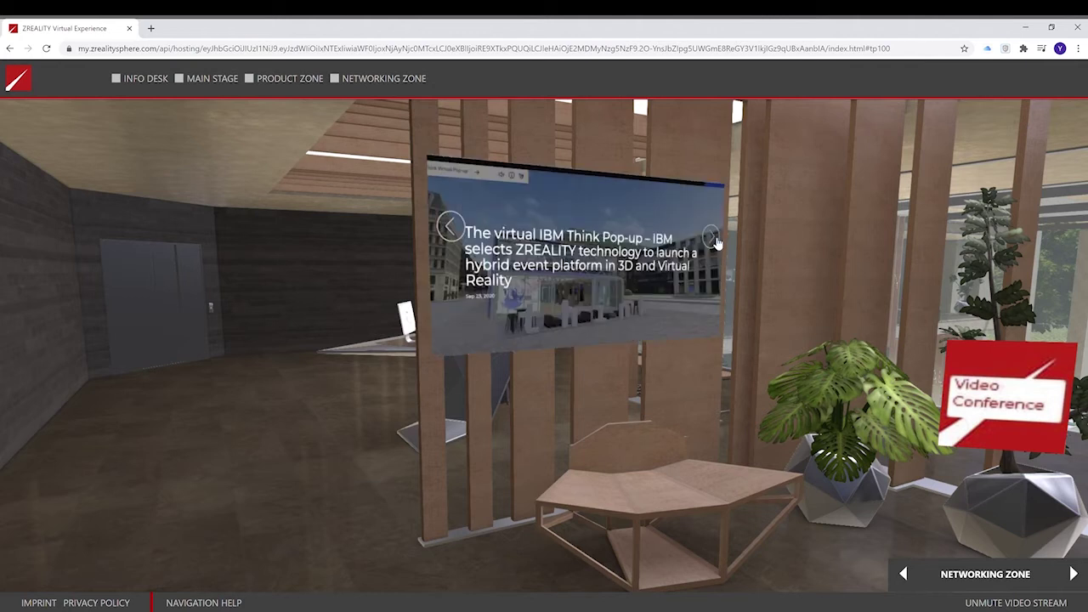
Turn to the Networking Zone Video Conference sign, open it, and dismiss the loading window.
key("Right")
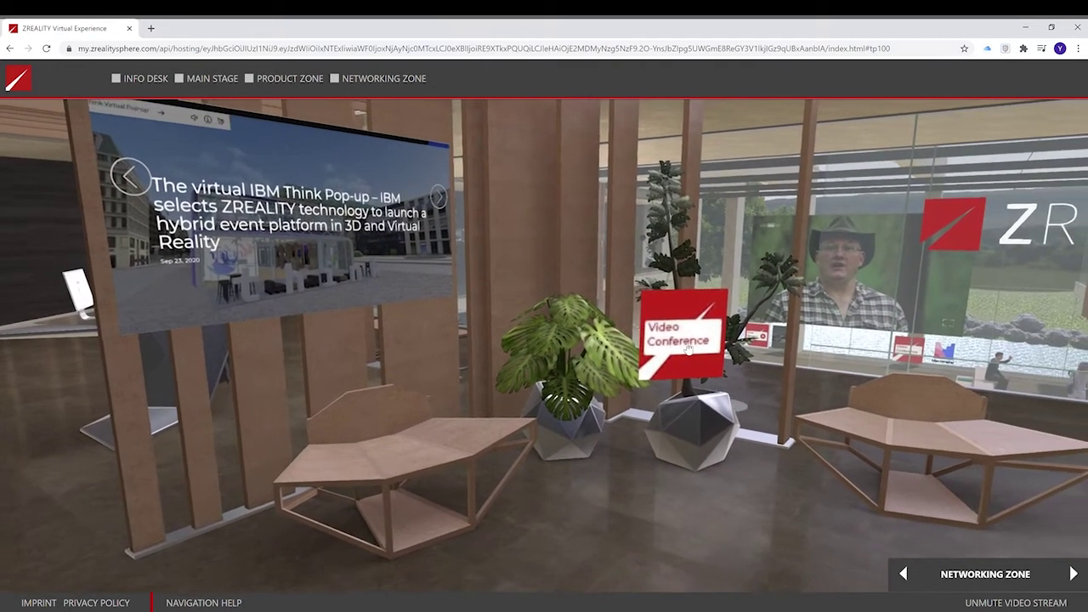
left_click(684, 344)
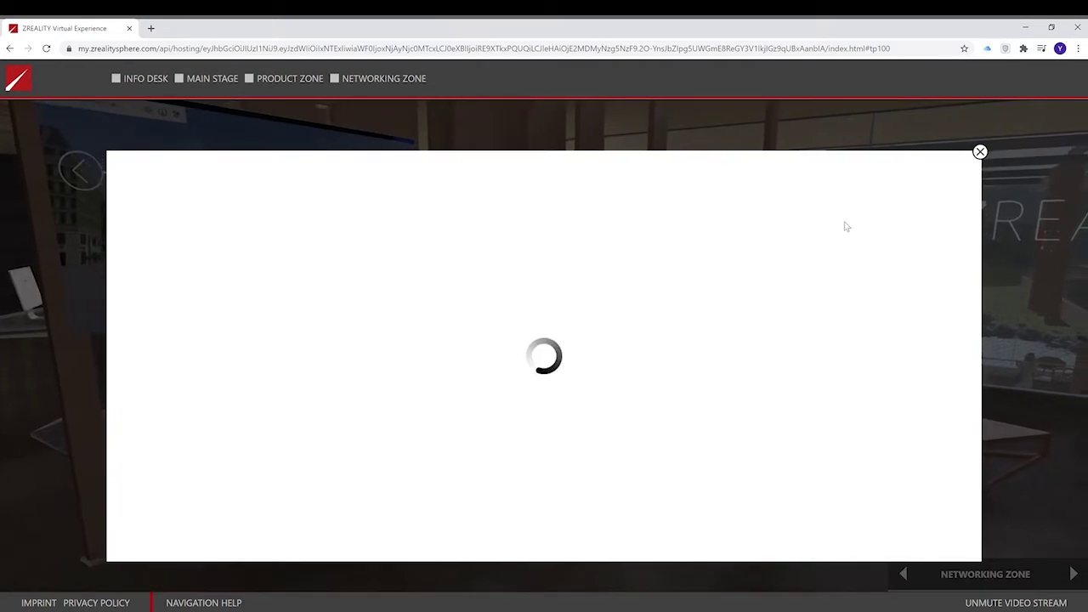
left_click(1020, 287)
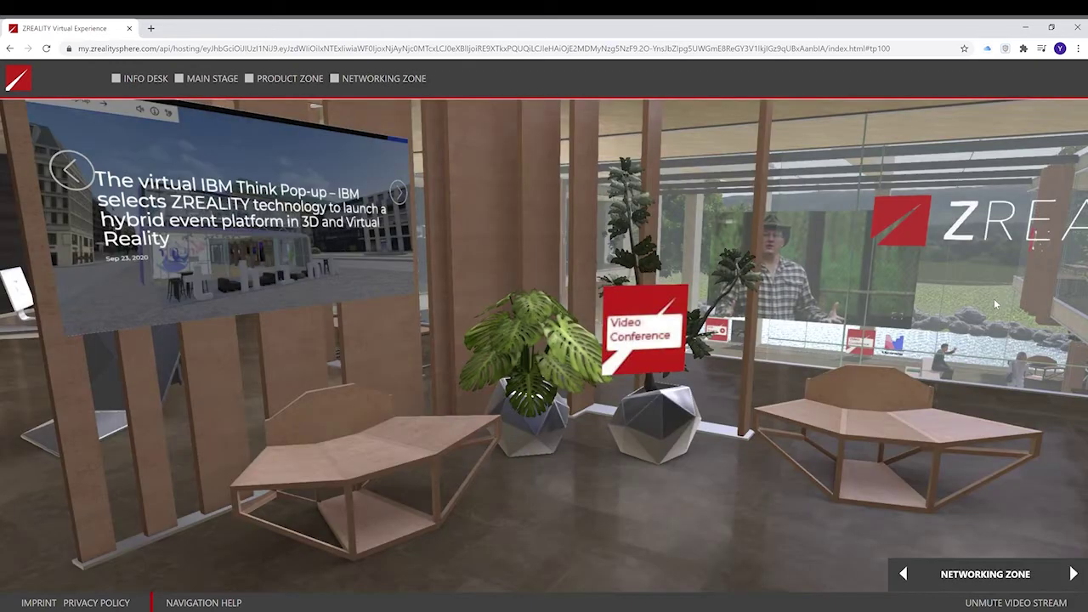
Walk down the corridor to the Automotive Zone door.
key("Right")
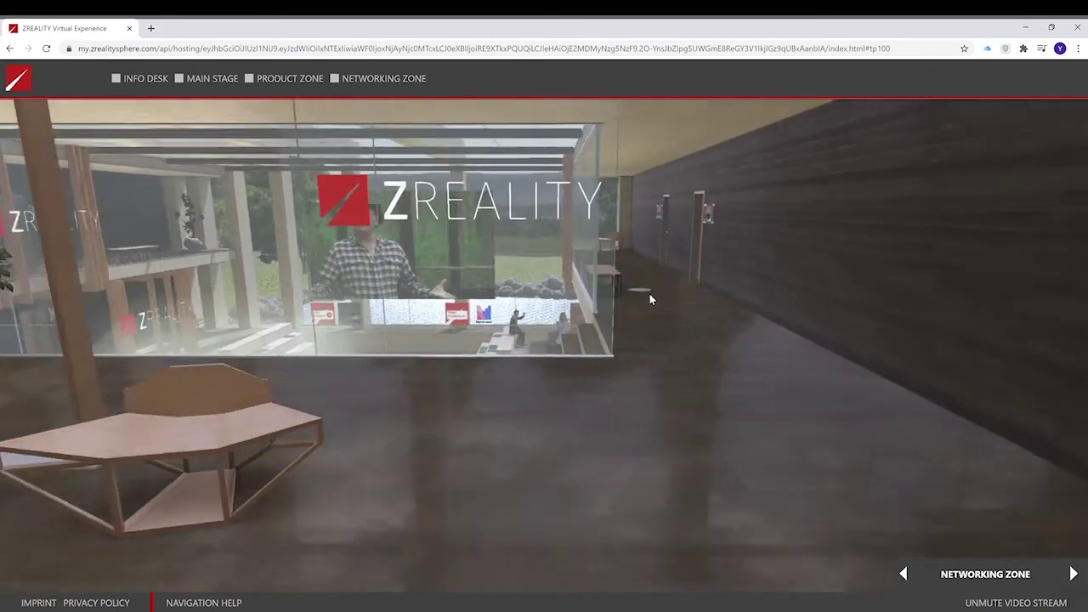
key("Up")
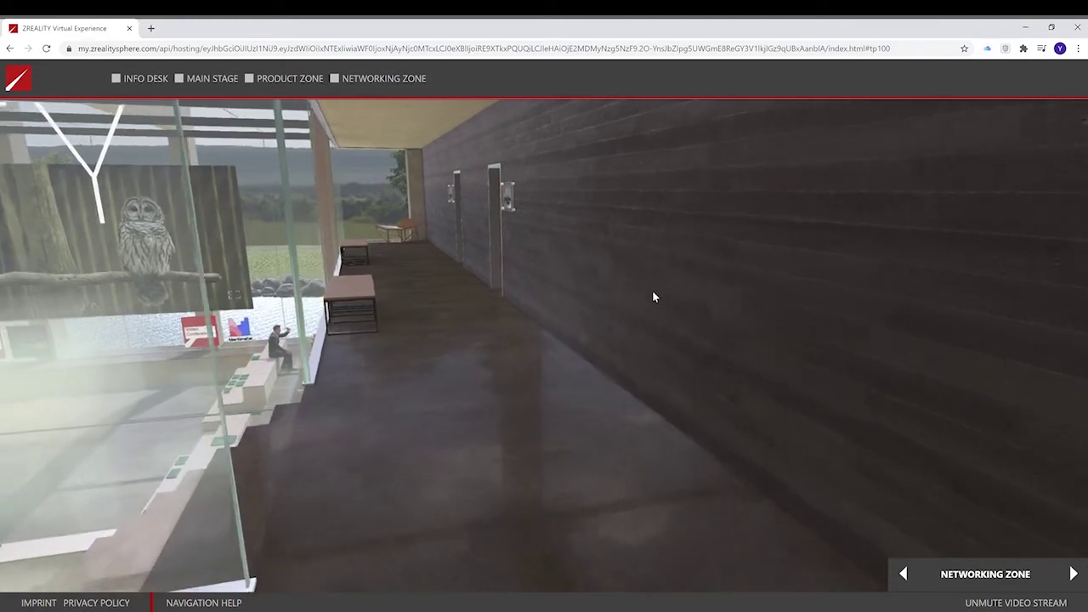
key("Left")
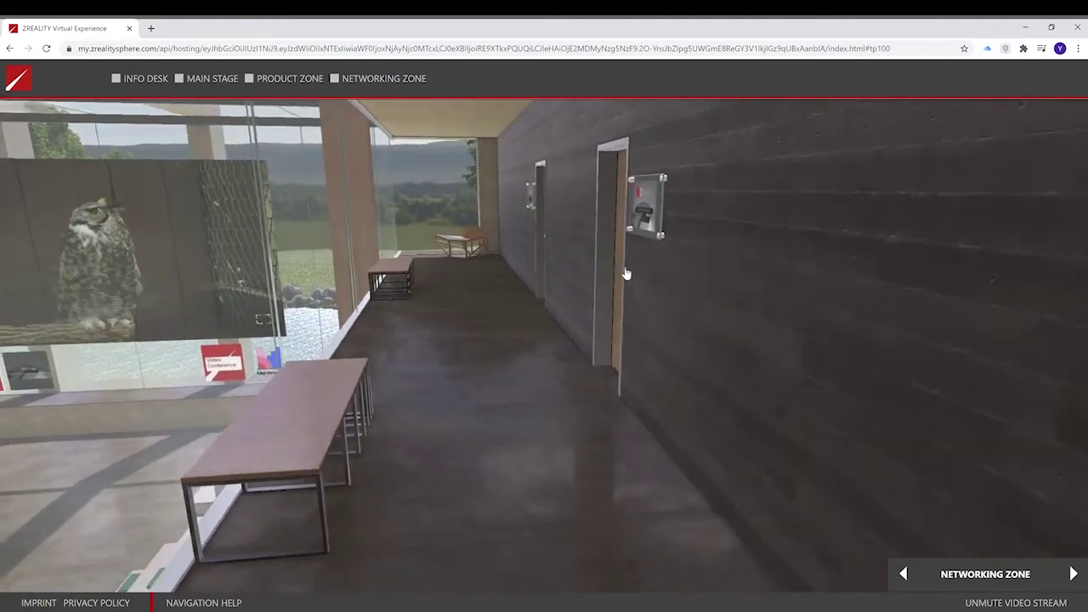
key("Up")
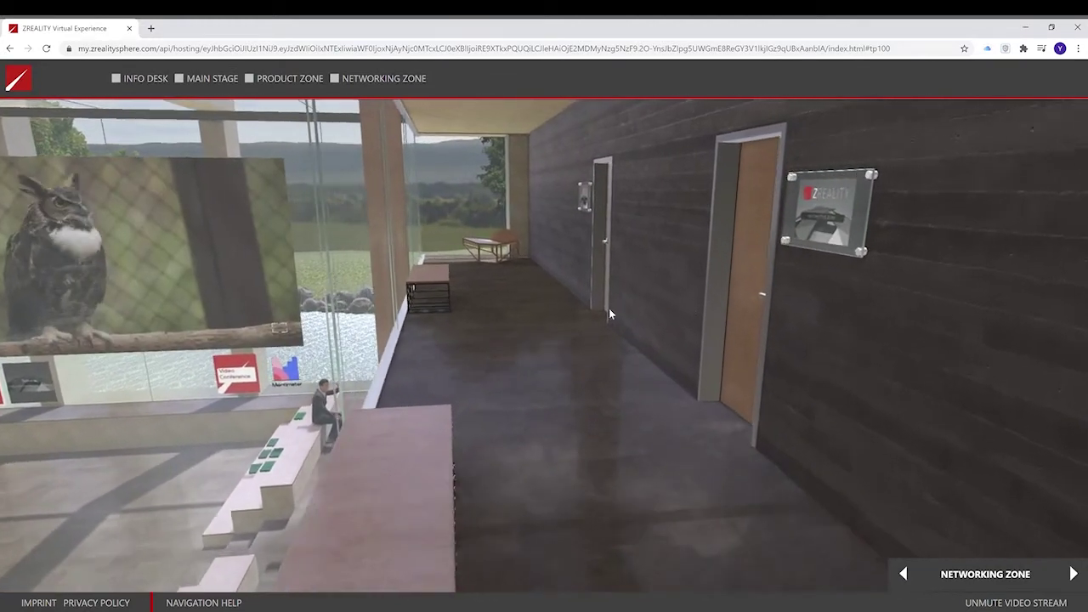
left_click_drag(610, 357, 702, 339)
key("Up")
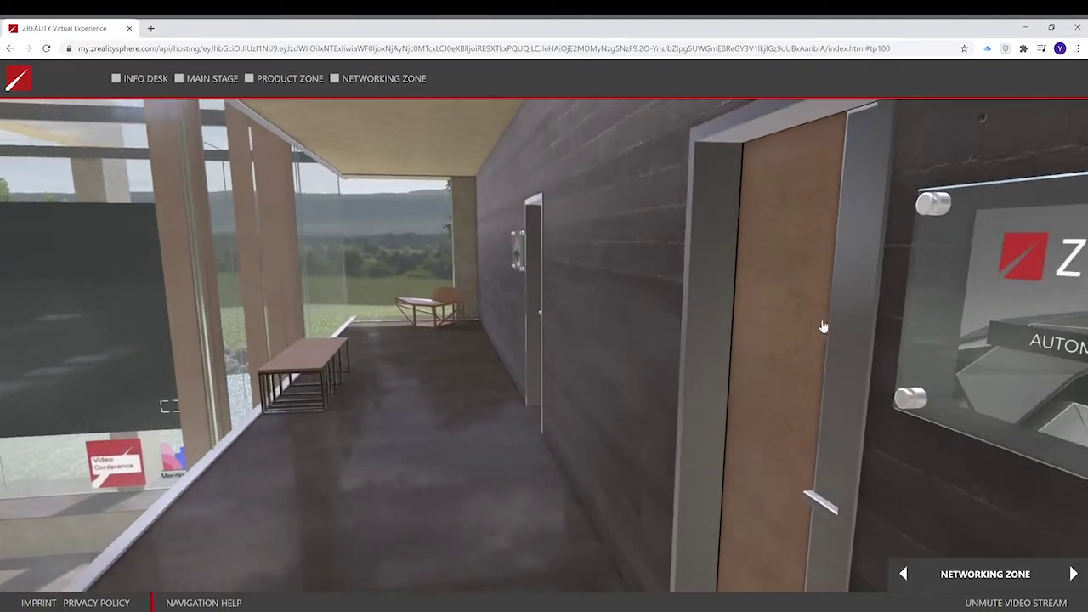
Continue past the Retail Zone sign and turn to face the glass atrium.
key("Left")
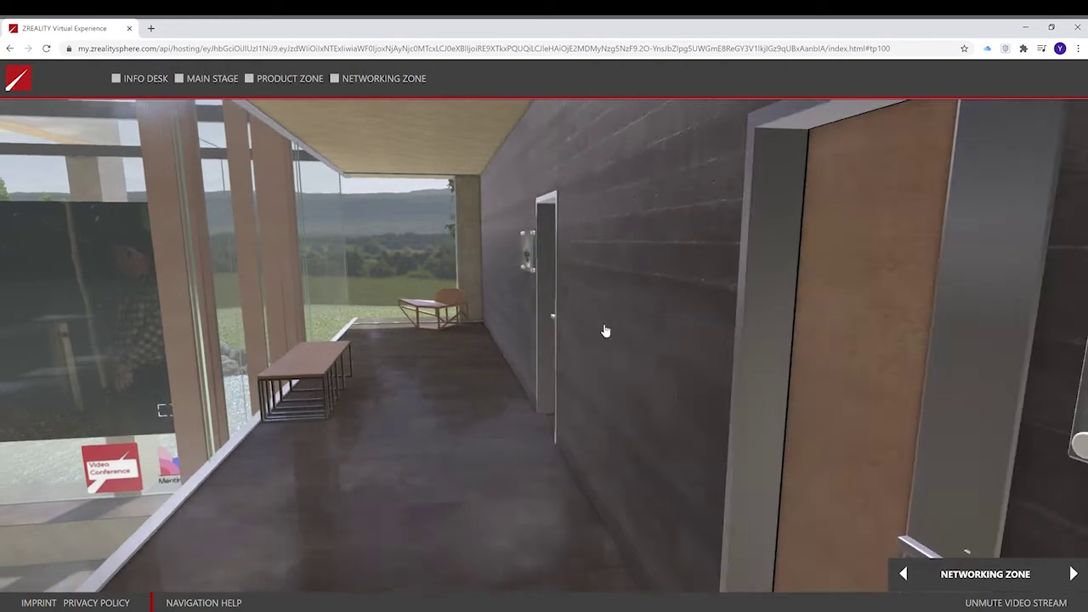
key("Up")
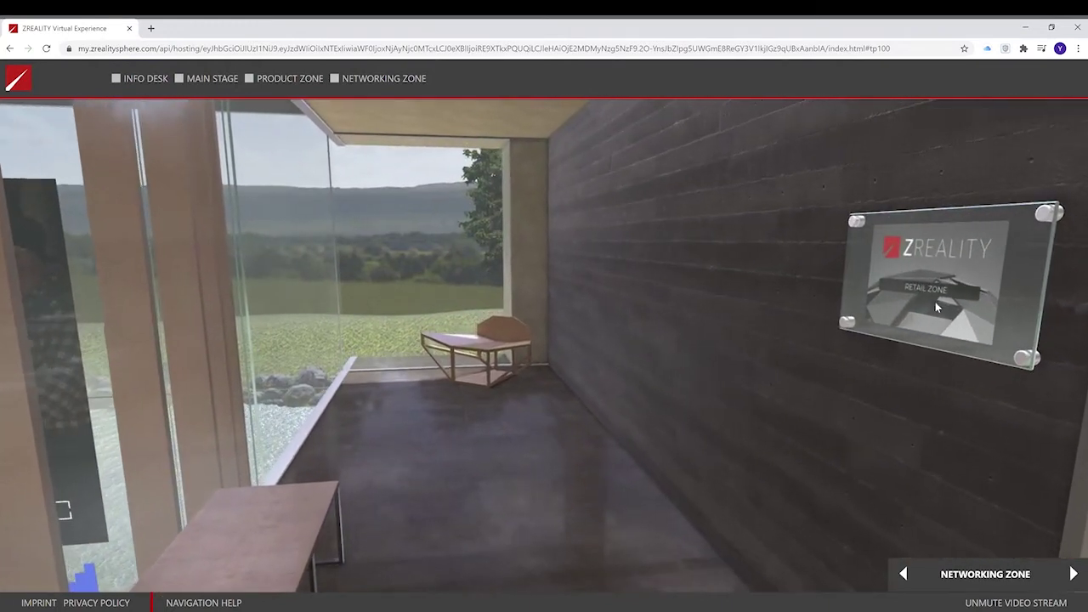
key("Right")
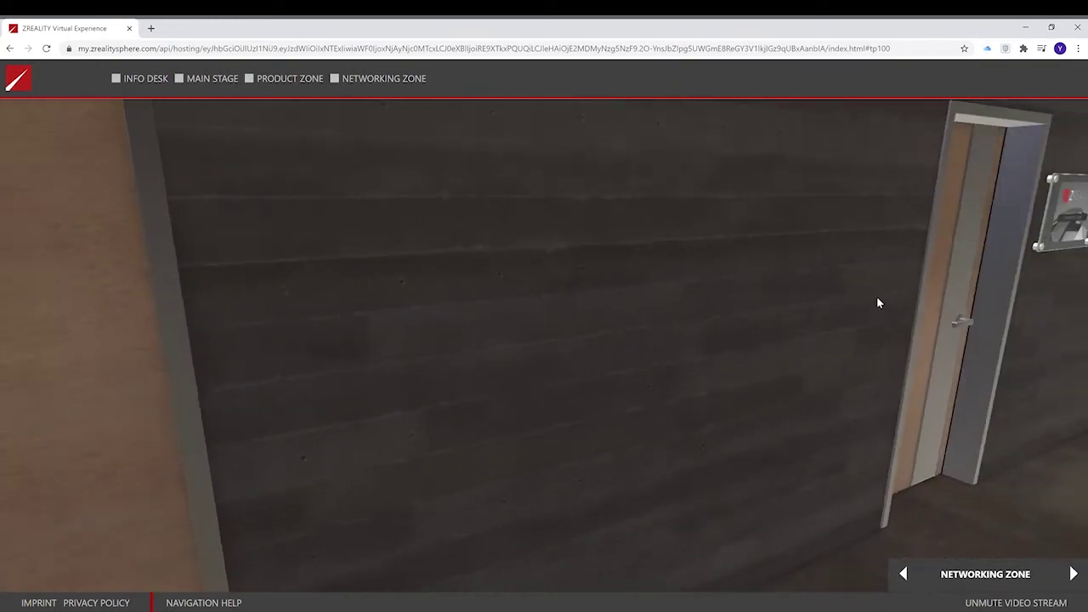
key("Right")
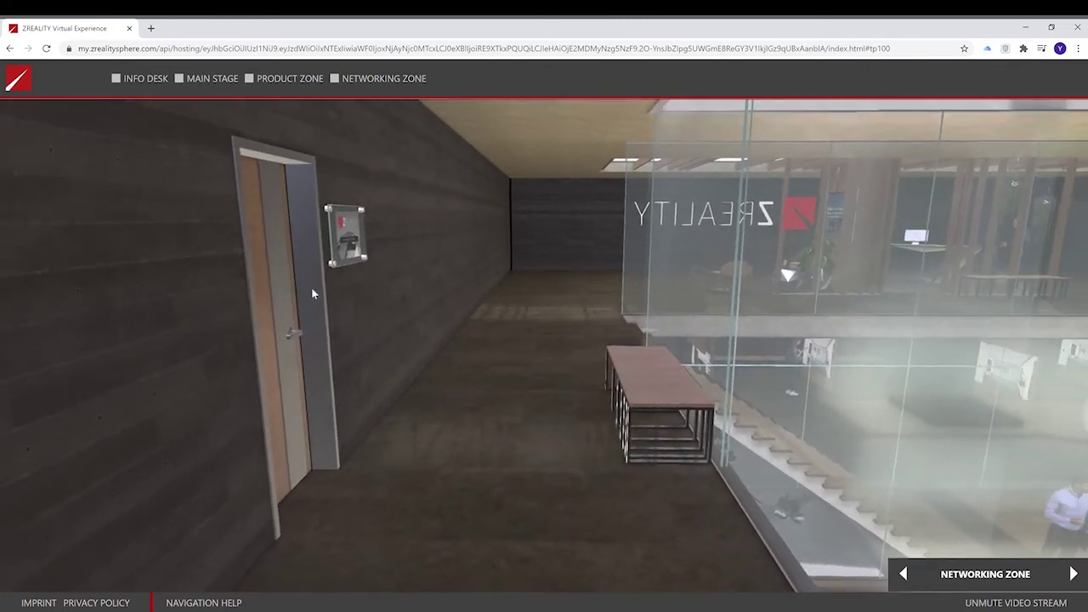
left_click(419, 401)
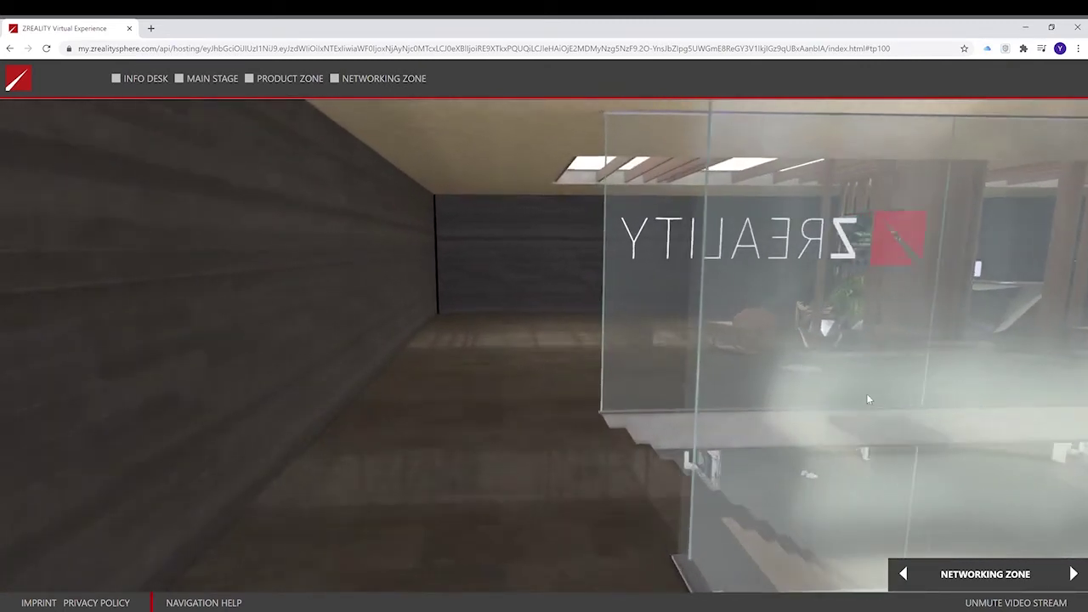
Walk over the atrium toward the main stage, then open and dismiss its video conference.
left_click(902, 429)
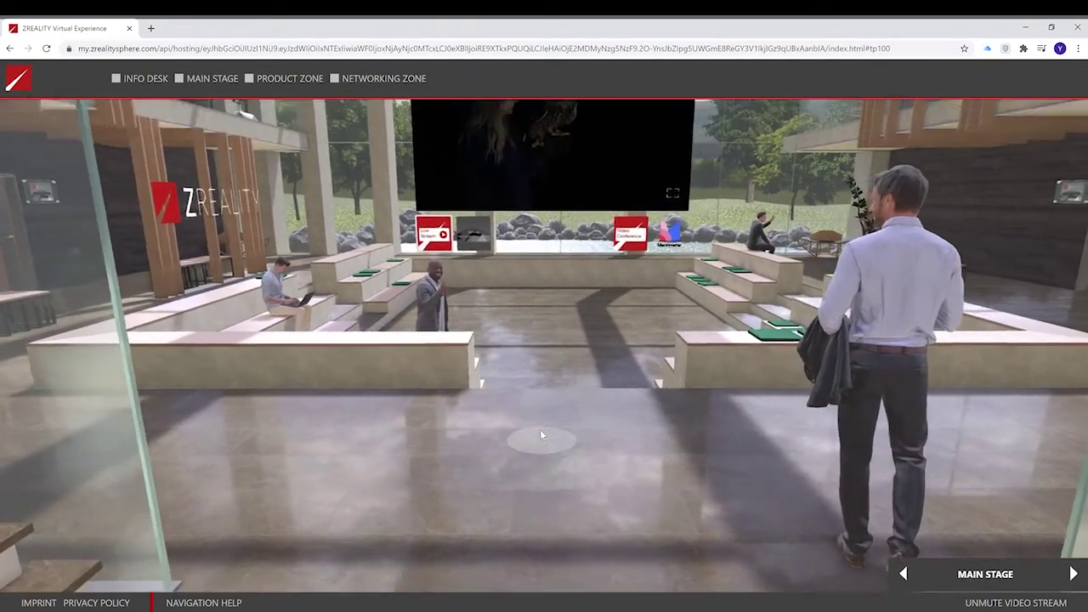
left_click(541, 436)
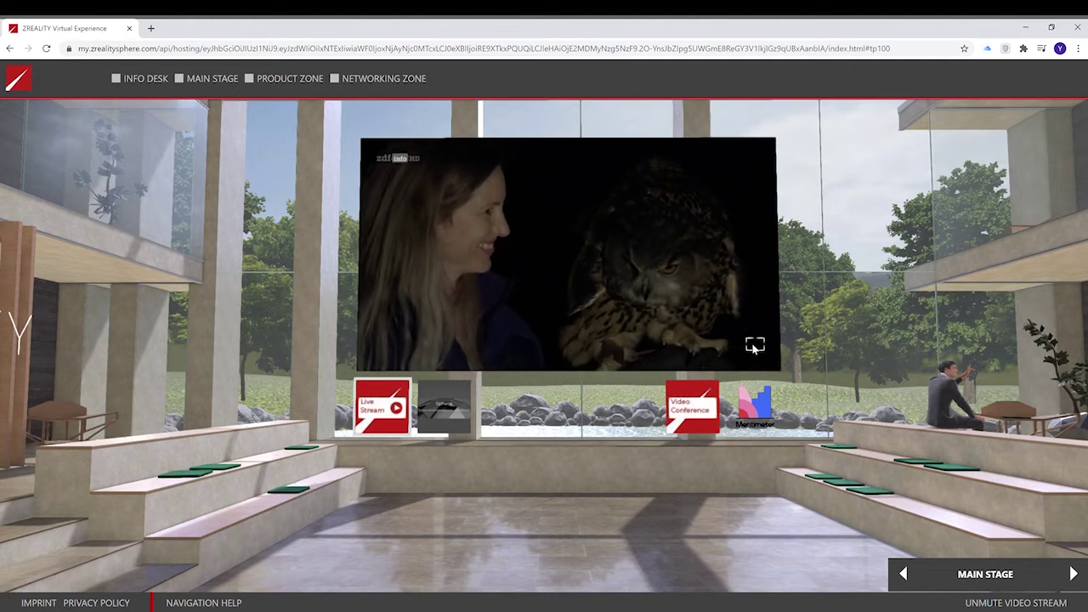
scroll(737, 447, "up", 3)
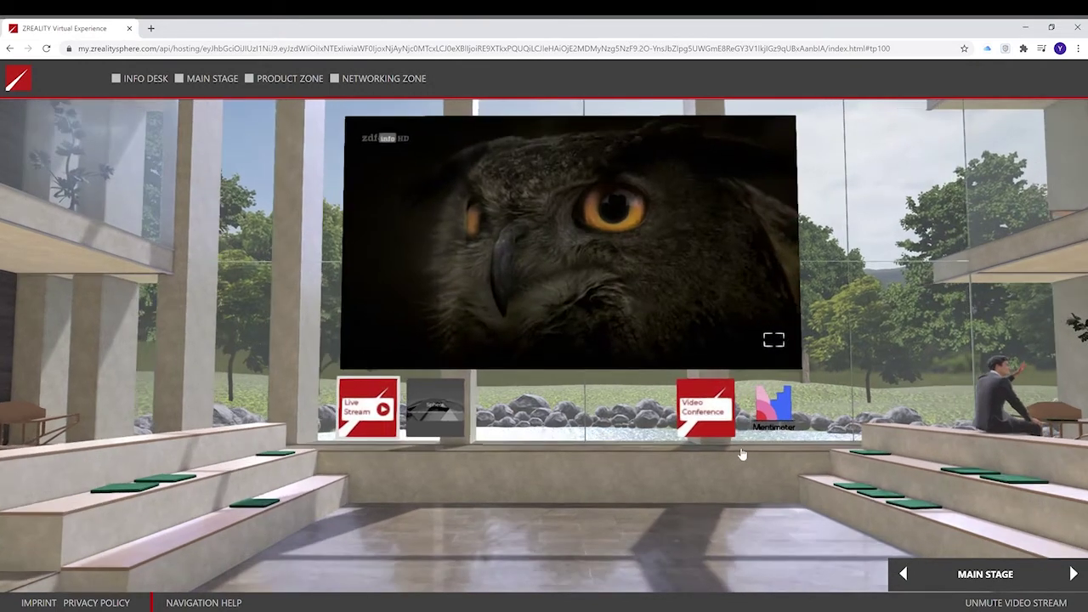
left_click(750, 440)
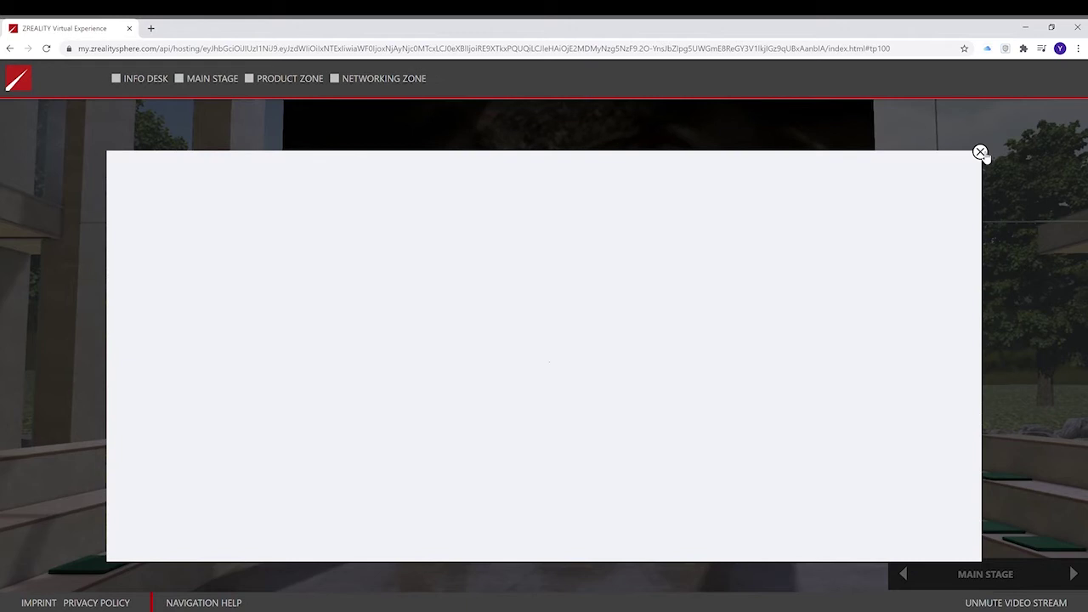
left_click(980, 152)
Open the Mentimeter poll on the main stage, close it, and turn toward the staircase.
left_click_drag(812, 441, 731, 449)
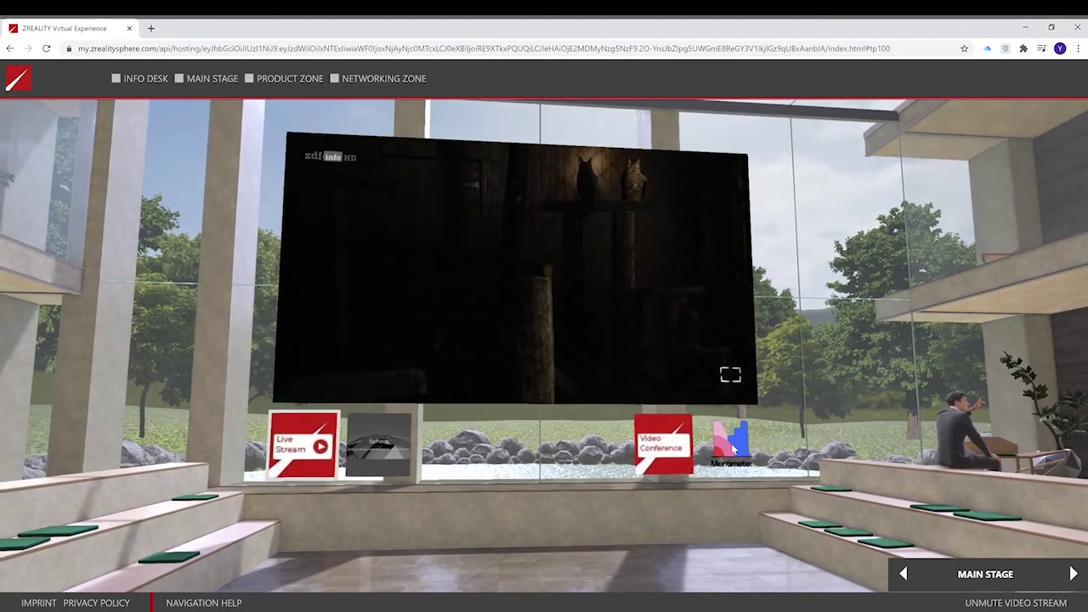
left_click(732, 449)
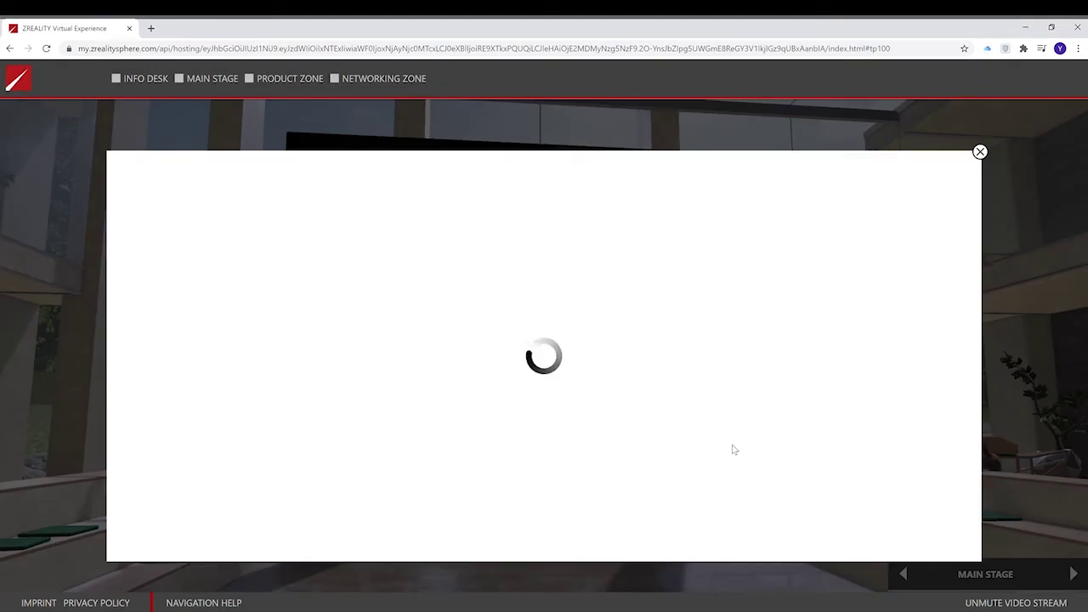
left_click(980, 152)
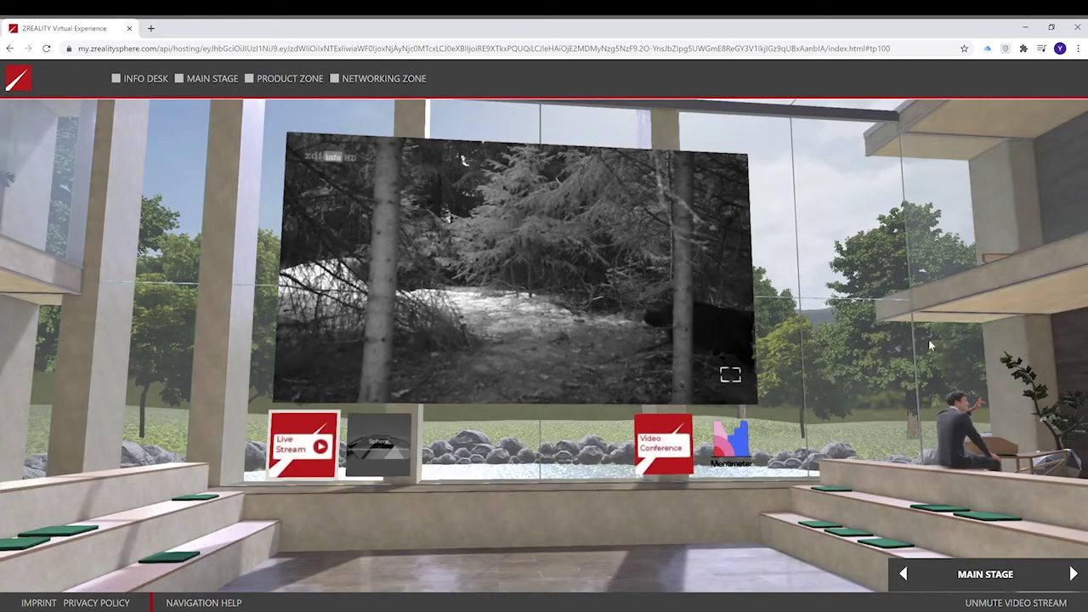
left_click_drag(924, 337, 636, 316)
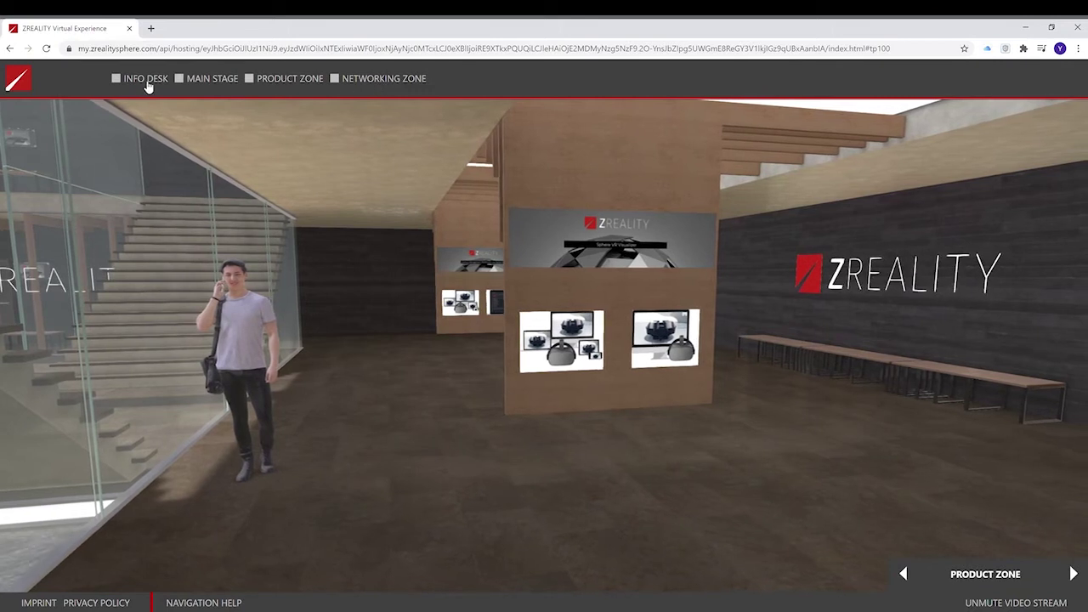
Jump to Main Stage, Product Zone, Networking Zone and Info Desk, then cycle onward with the next arrow.
left_click(216, 80)
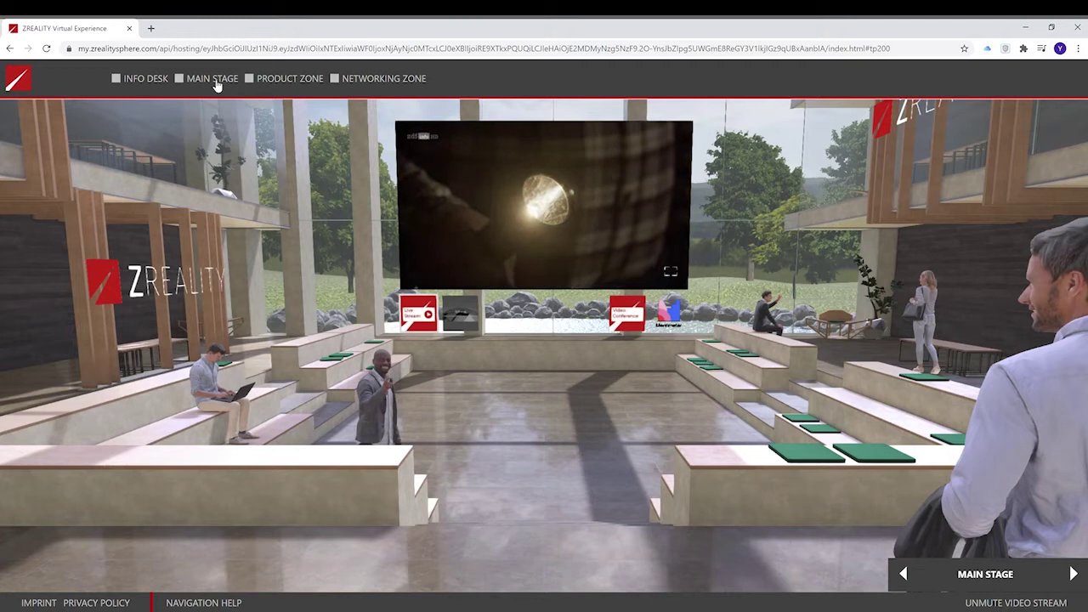
left_click(289, 79)
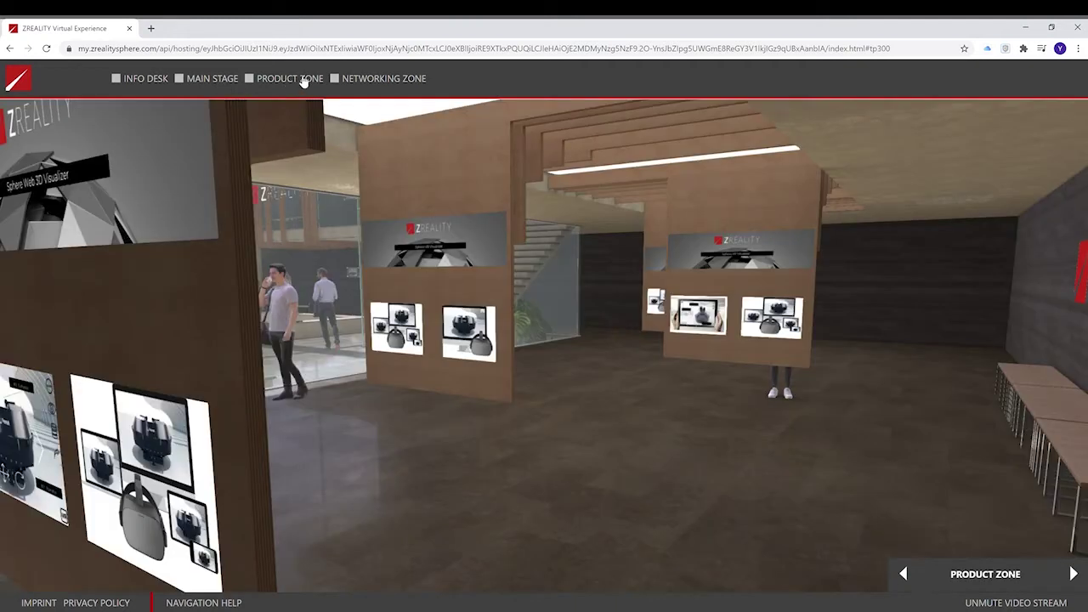
left_click(360, 80)
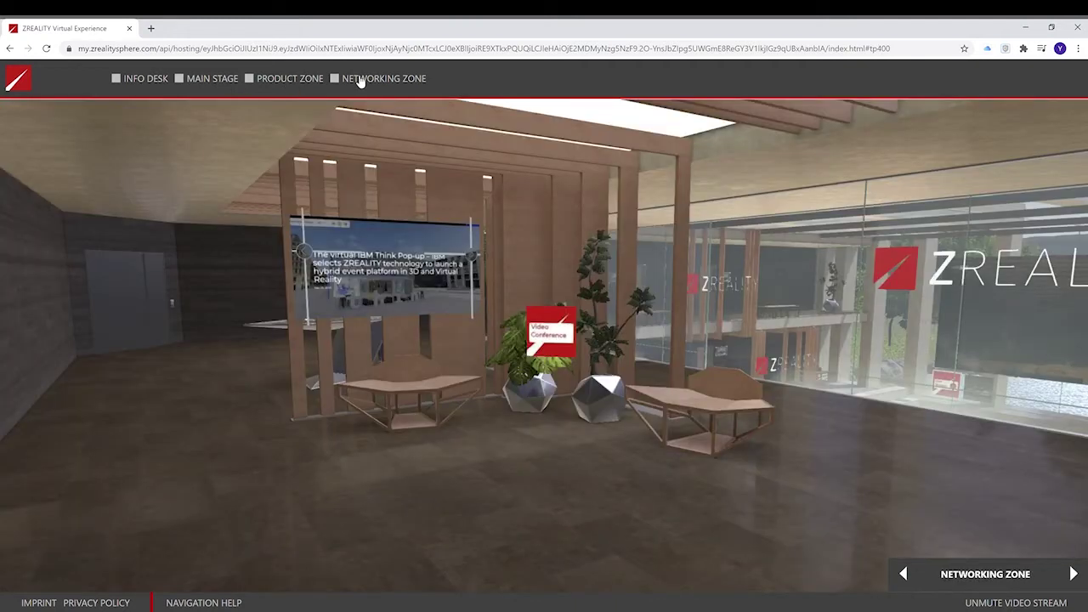
left_click(130, 80)
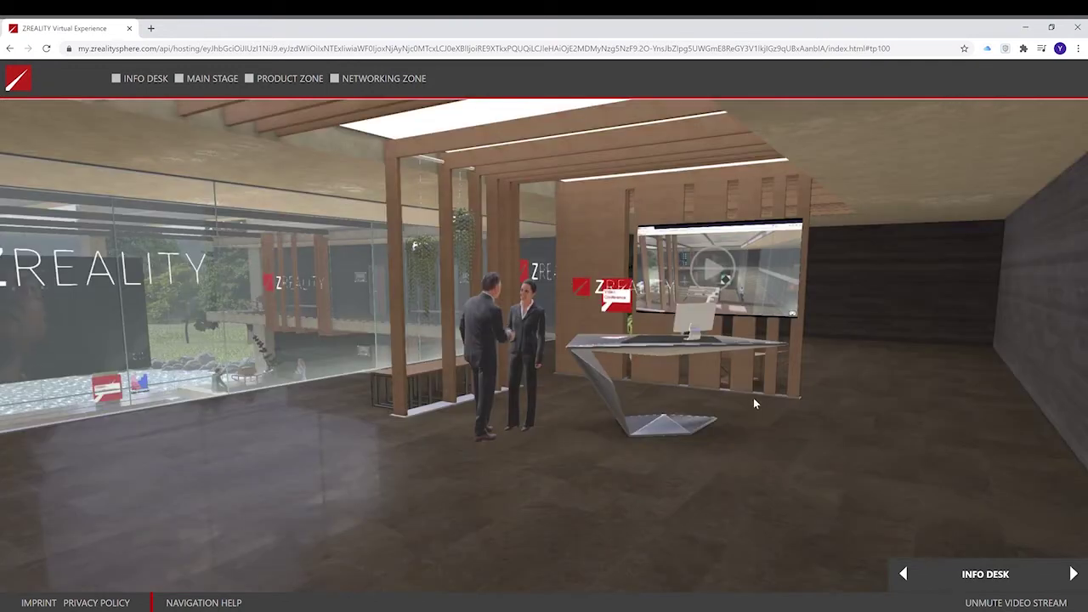
left_click(1074, 575)
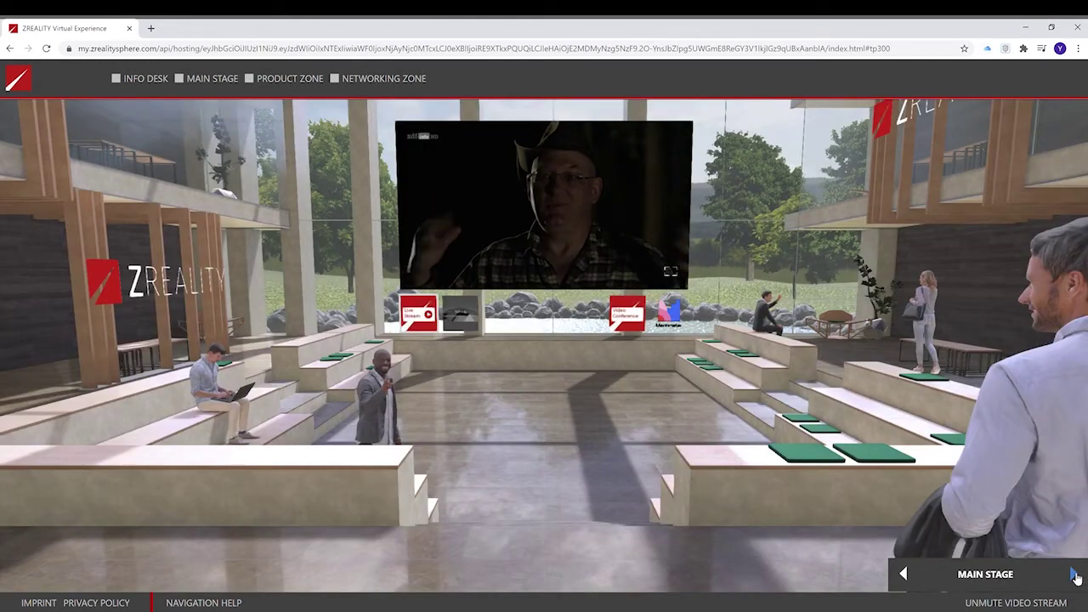
left_click(1074, 576)
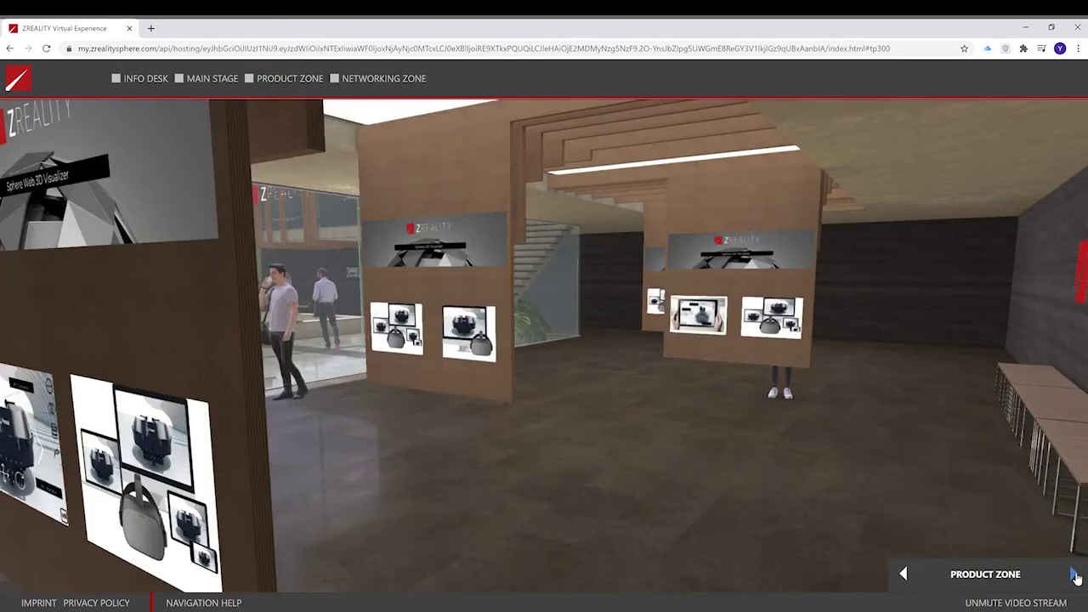
left_click(1074, 576)
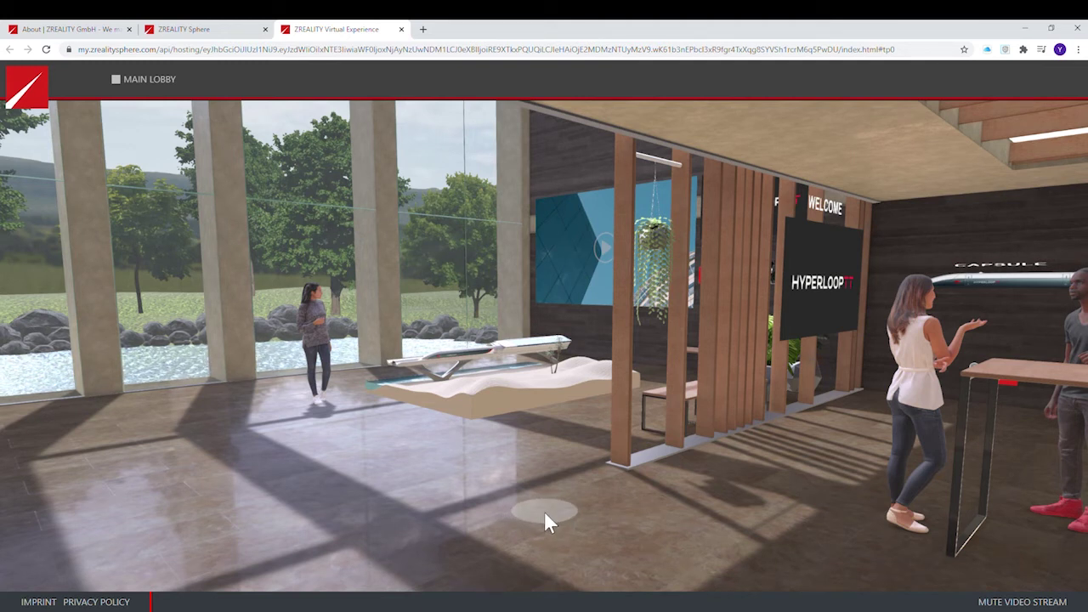
Walk forward through the Hyperloop lobby to the capsule and tube exhibit wall.
left_click(544, 514)
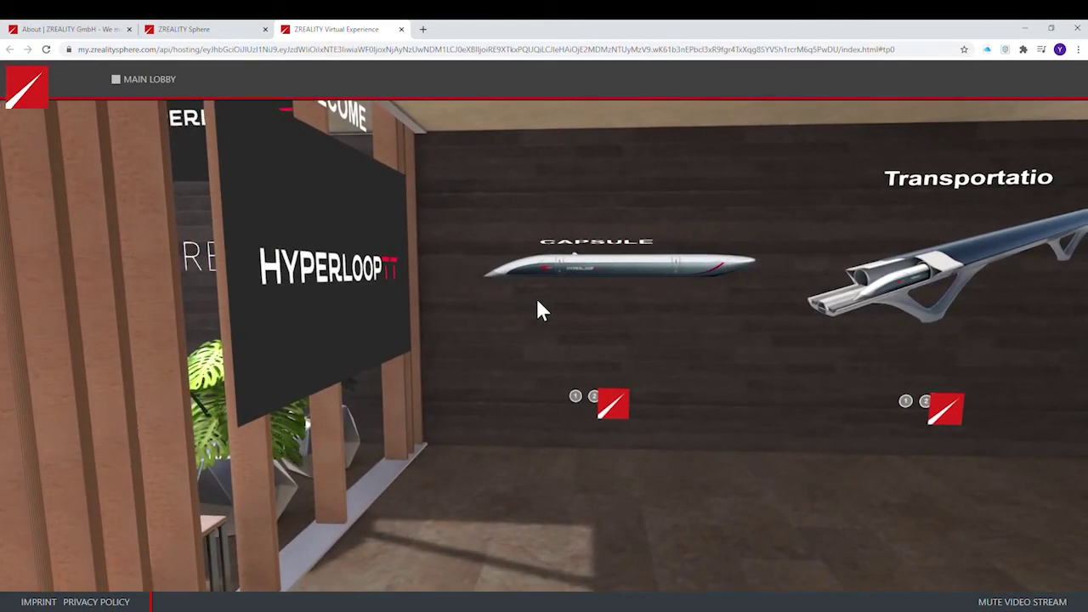
left_click(577, 398)
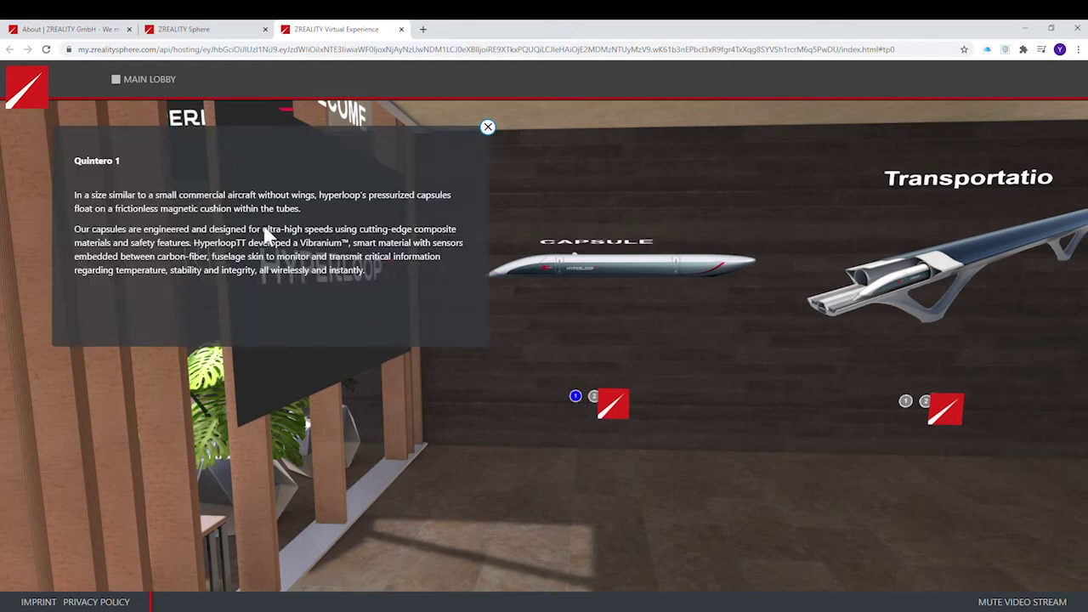
left_click(489, 128)
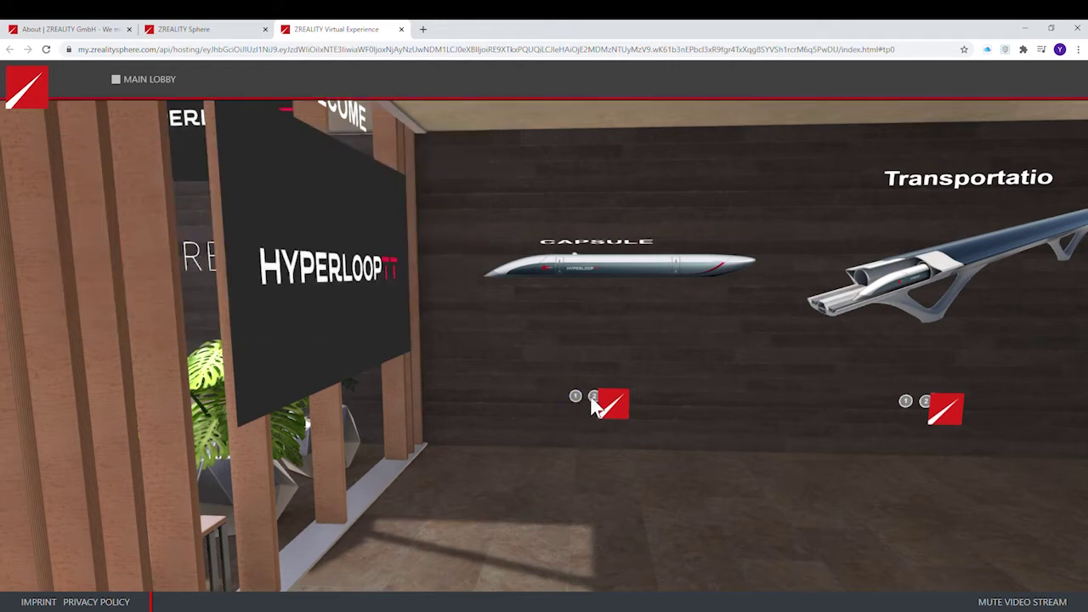
left_click(593, 398)
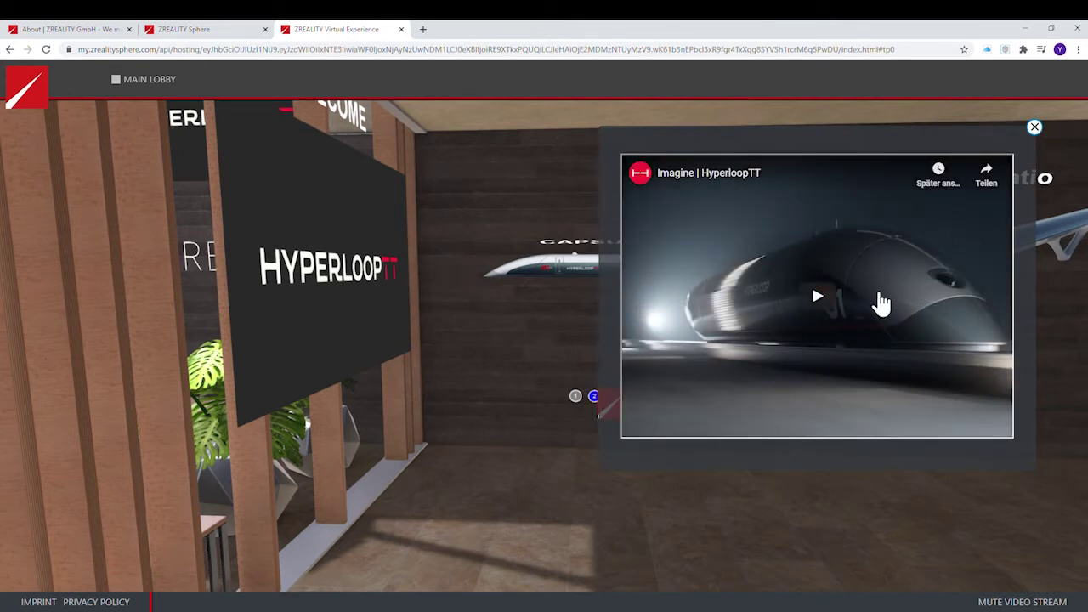
left_click(809, 309)
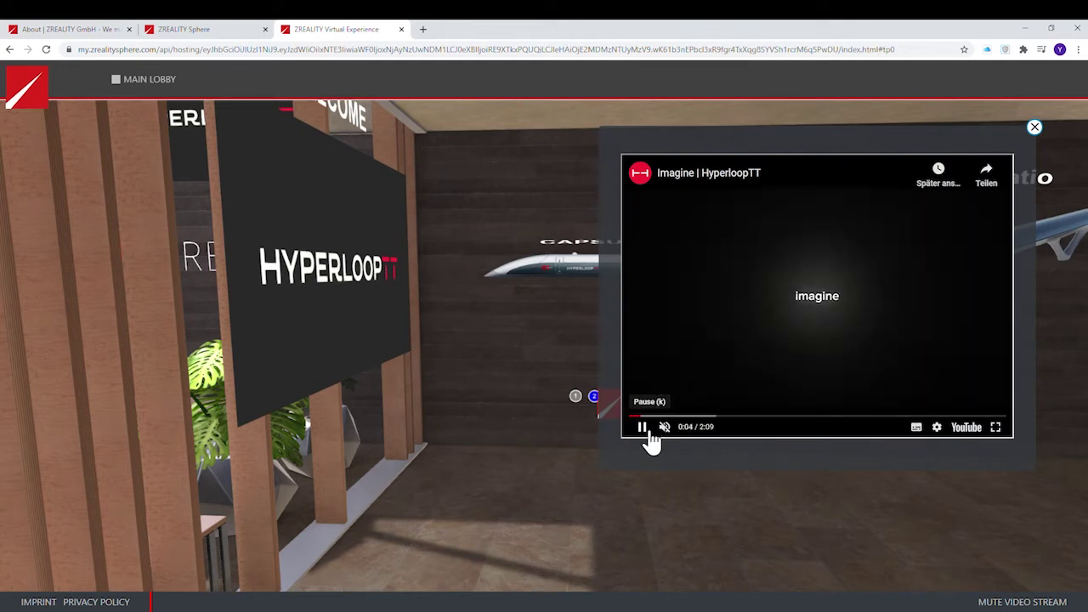
left_click(833, 280)
left_click(1034, 127)
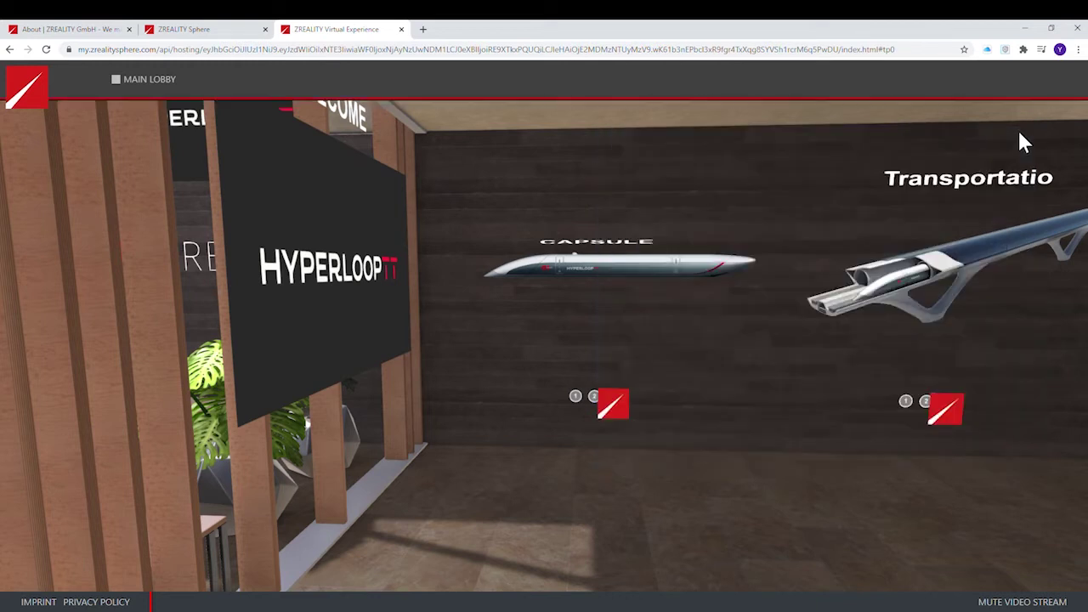
left_click(617, 417)
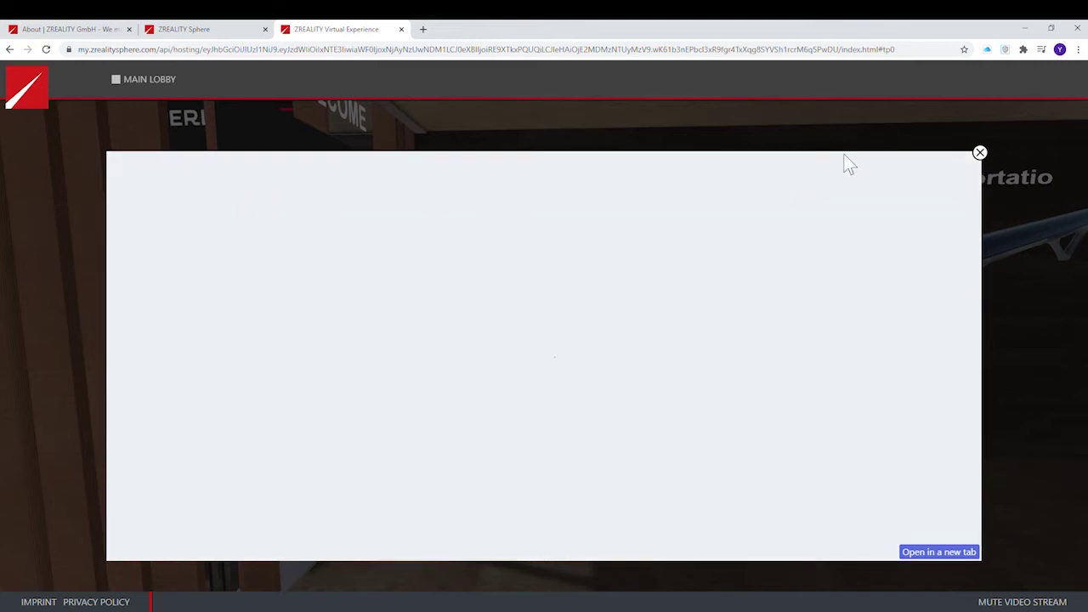
left_click(980, 153)
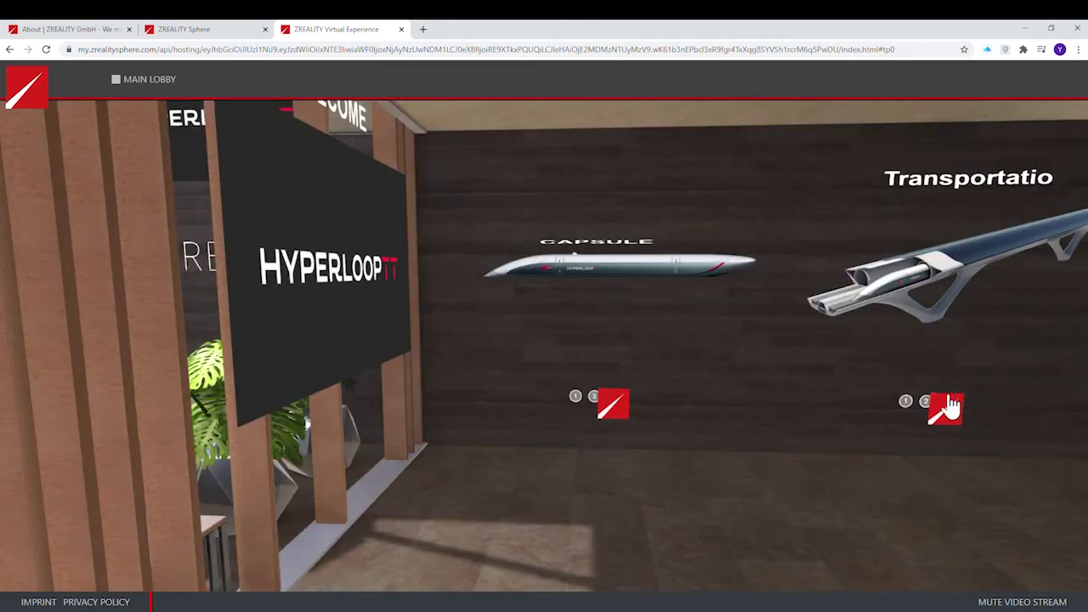
Turn to the video screens, start and stop the HyperloopTT wall video, then play the other screen.
left_click_drag(822, 407, 514, 415)
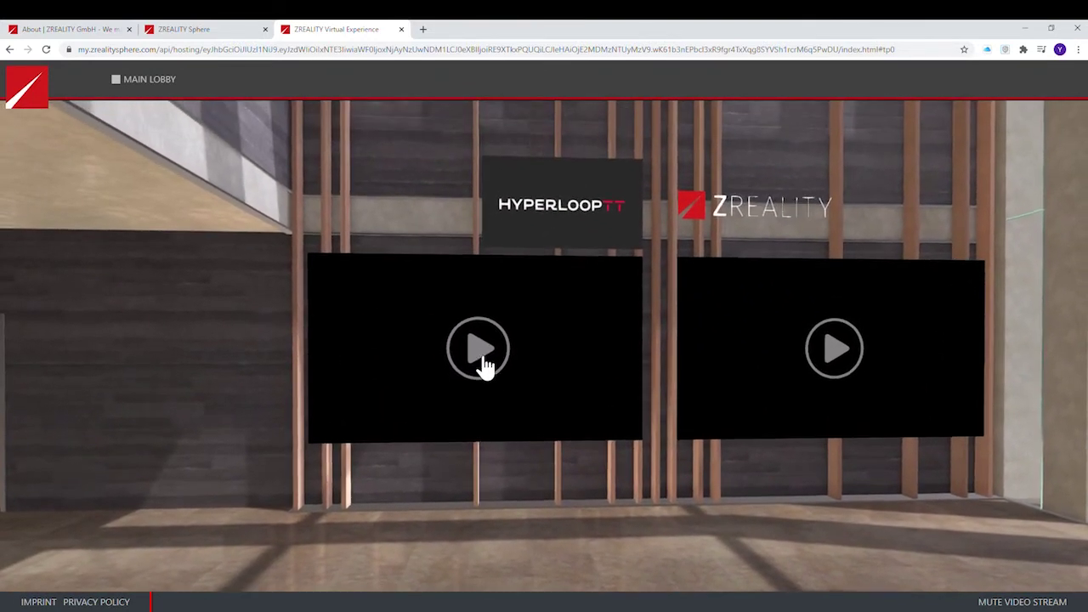
left_click(480, 362)
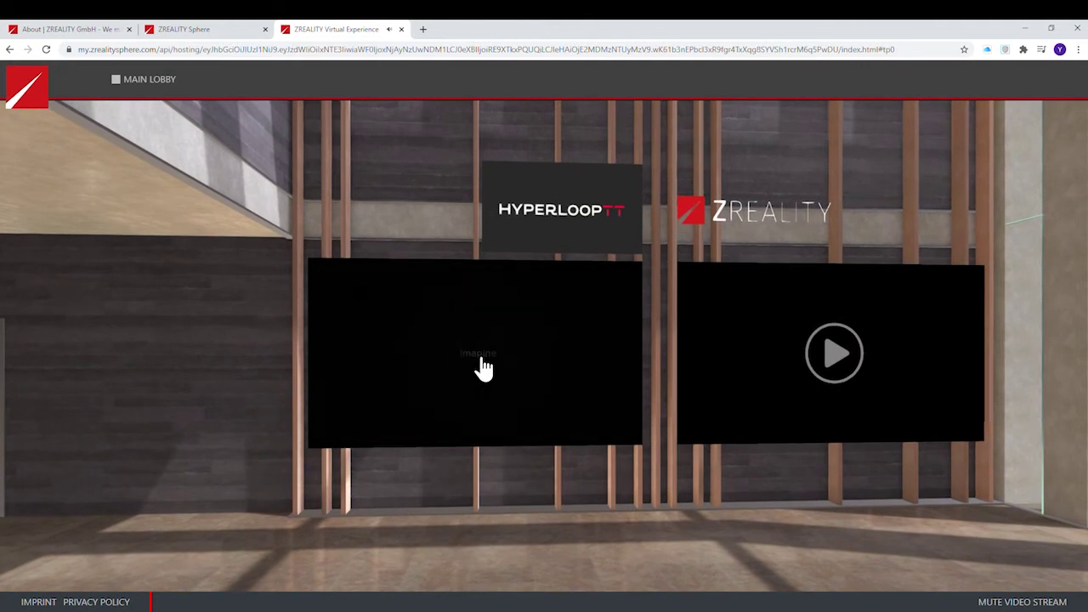
left_click(482, 366)
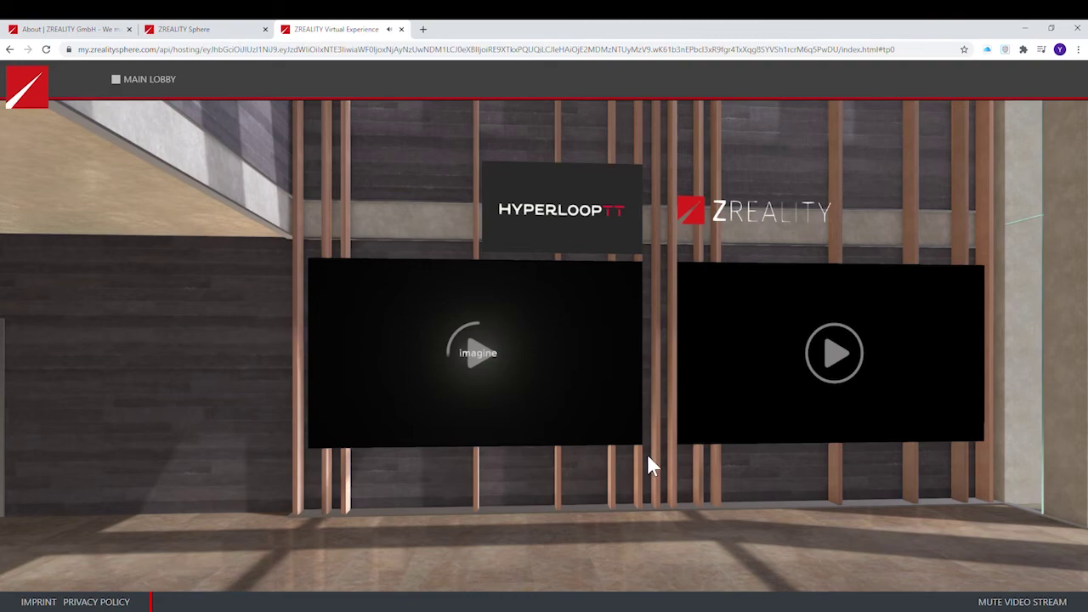
left_click_drag(646, 452, 624, 388)
left_click(566, 349)
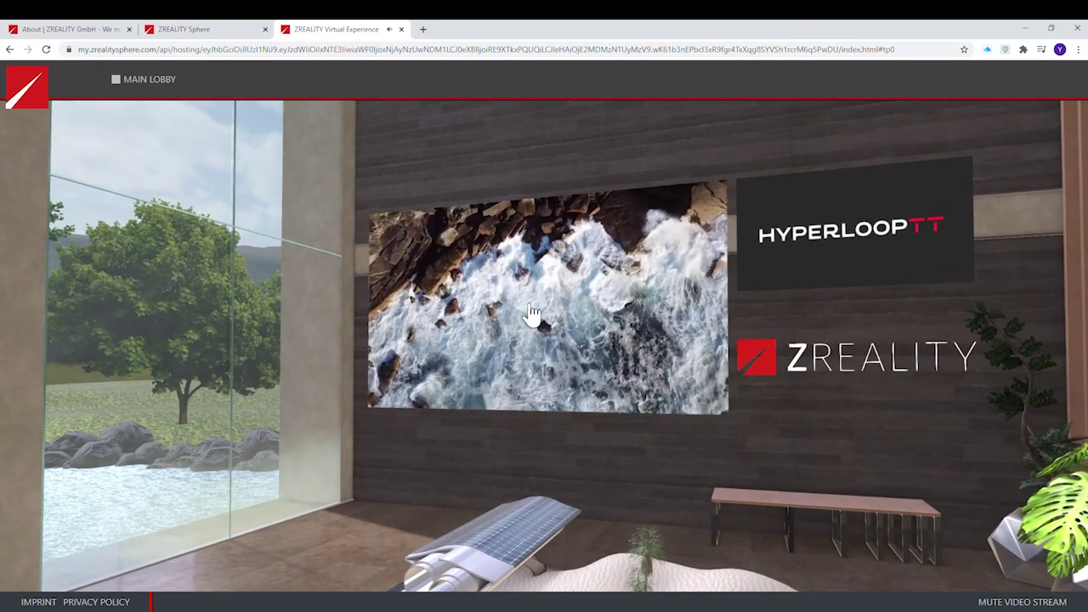
left_click_drag(583, 315, 709, 364)
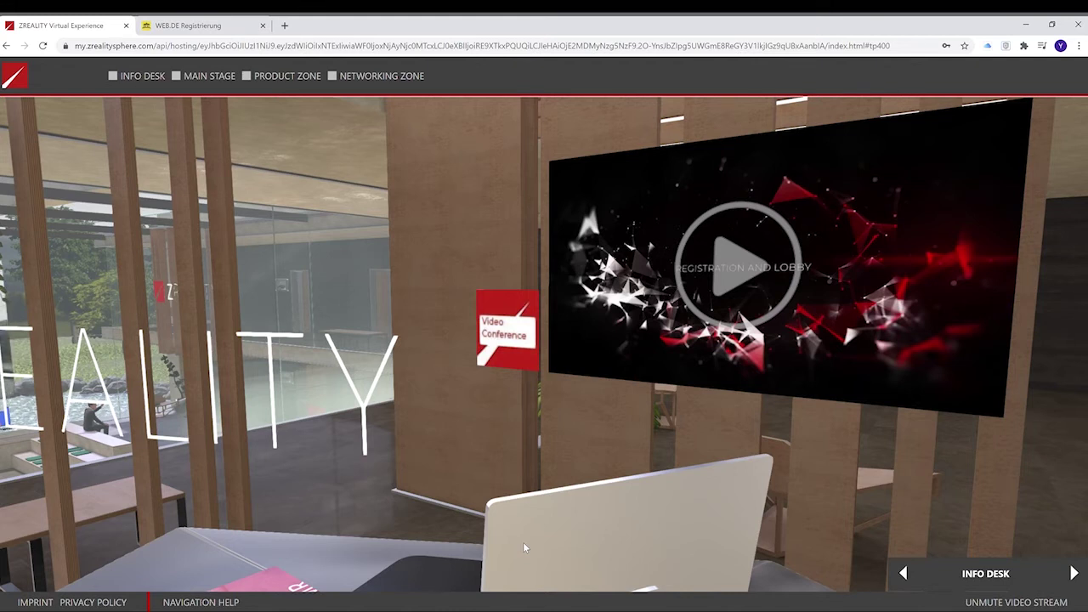
Open the Info Desk's Video Conference room.
left_click(514, 330)
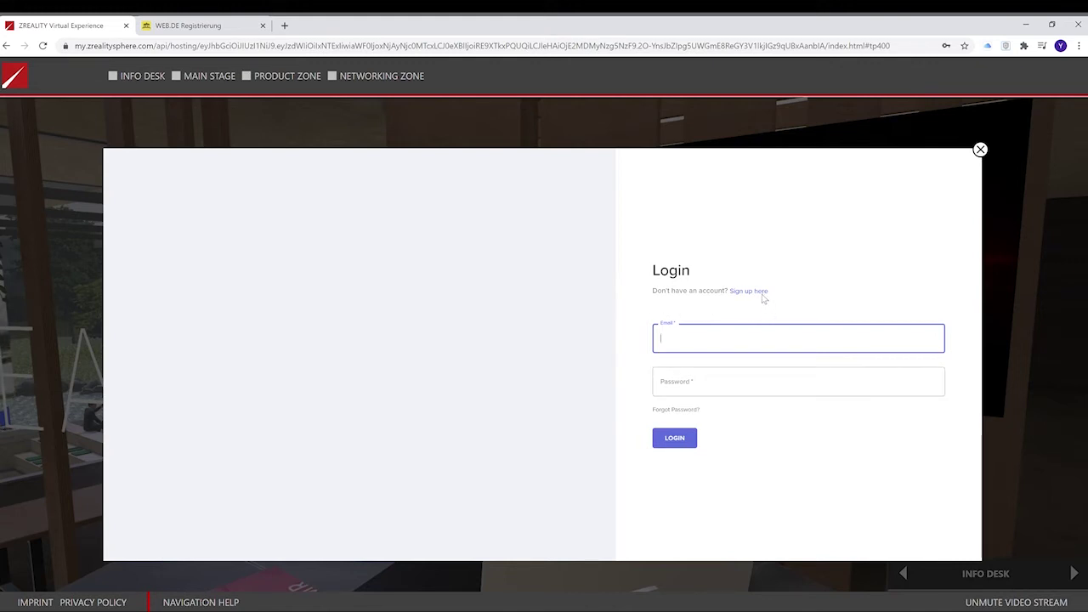
Switch to account creation and fill the sign-up form with first name, last name, e-mail and password.
left_click(761, 292)
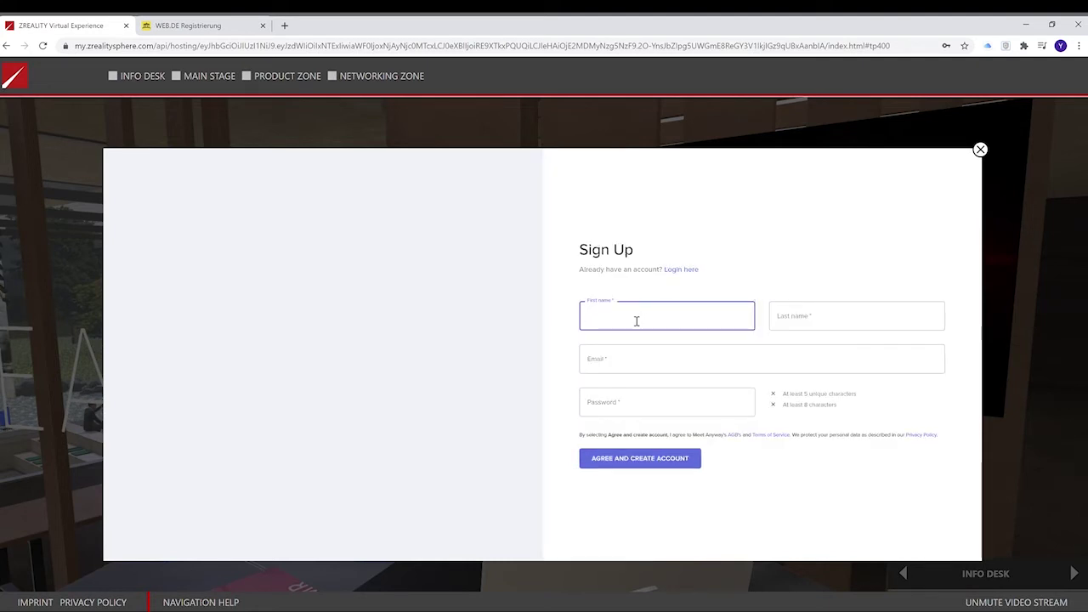
type("test")
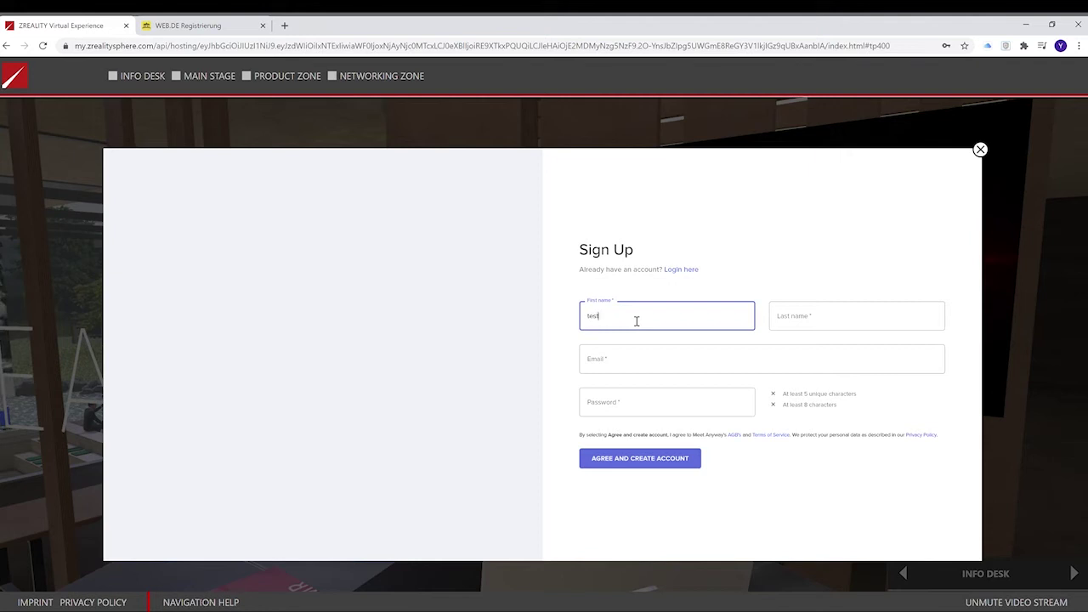
left_click(848, 320)
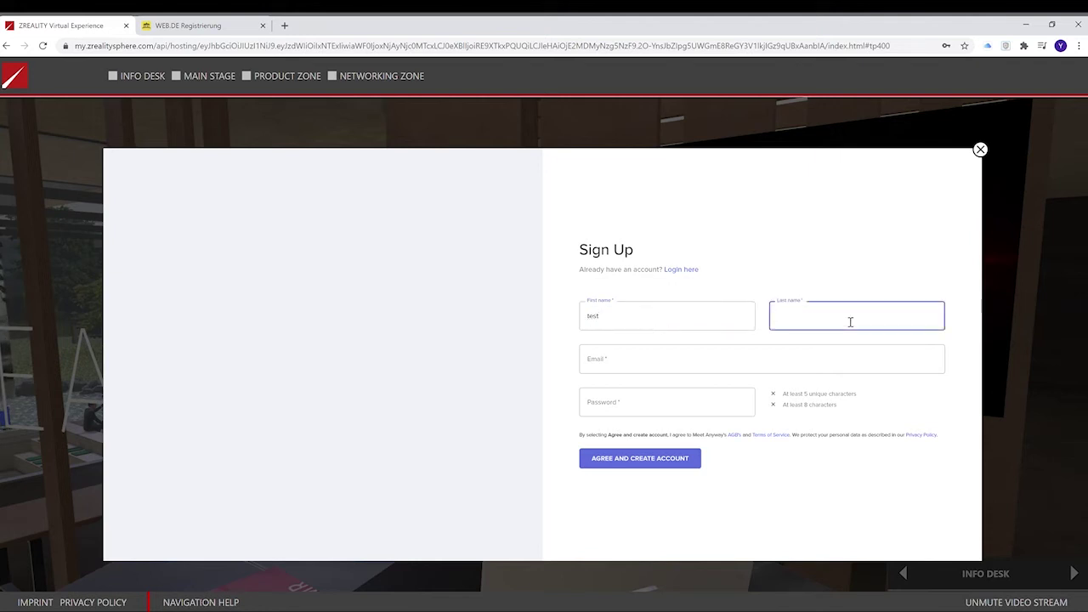
type("user")
left_click(689, 363)
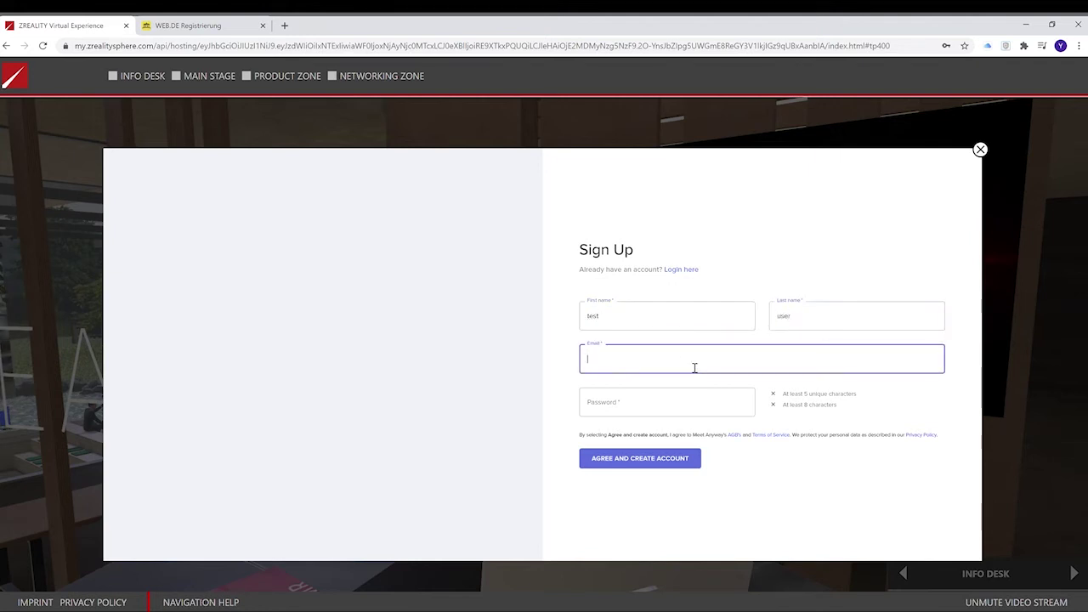
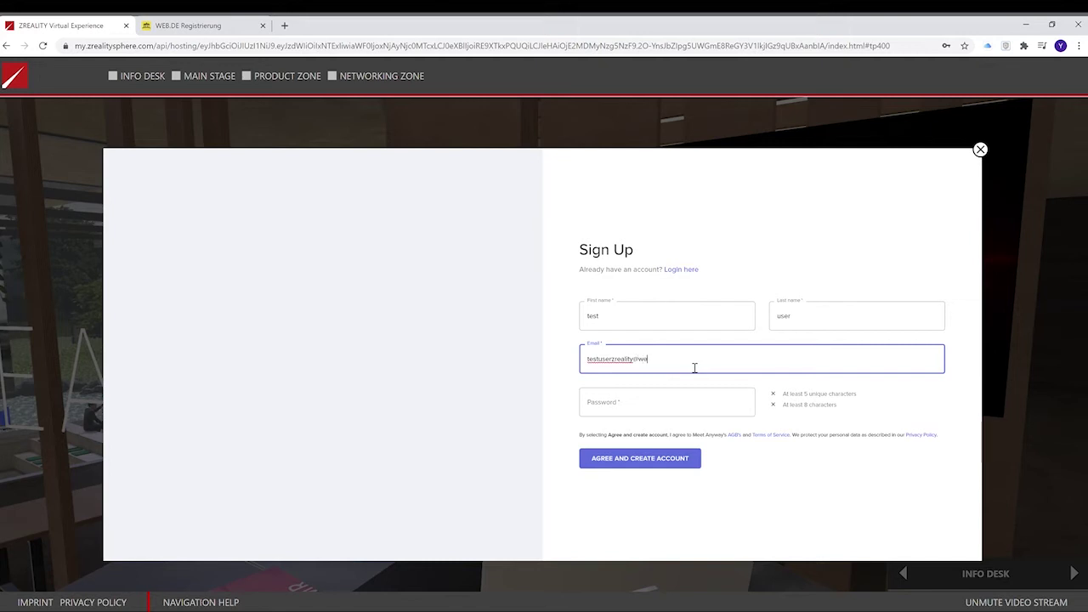
left_click(691, 408)
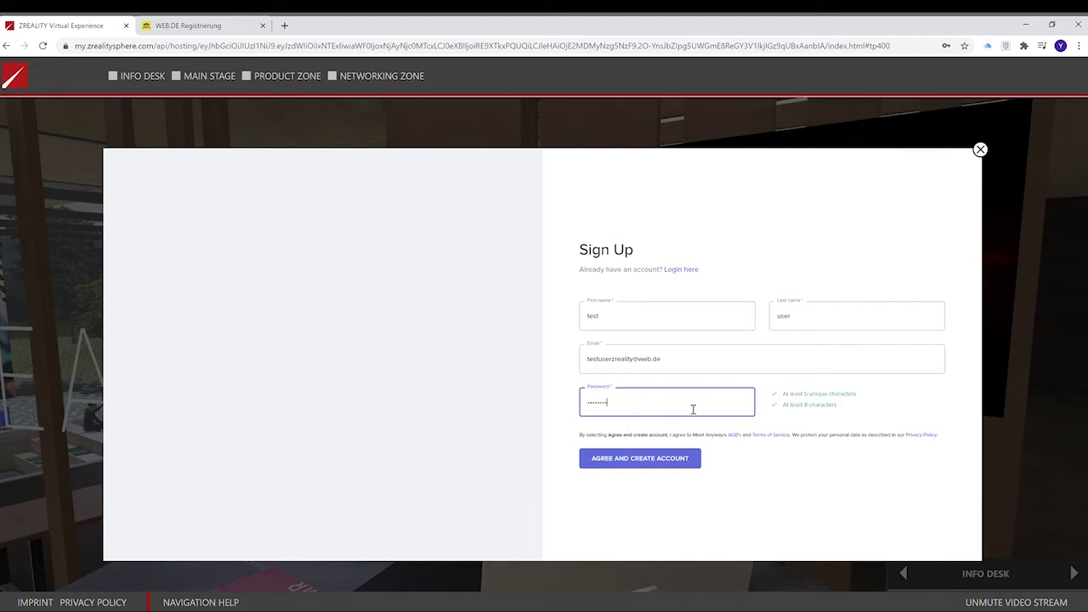
type("•")
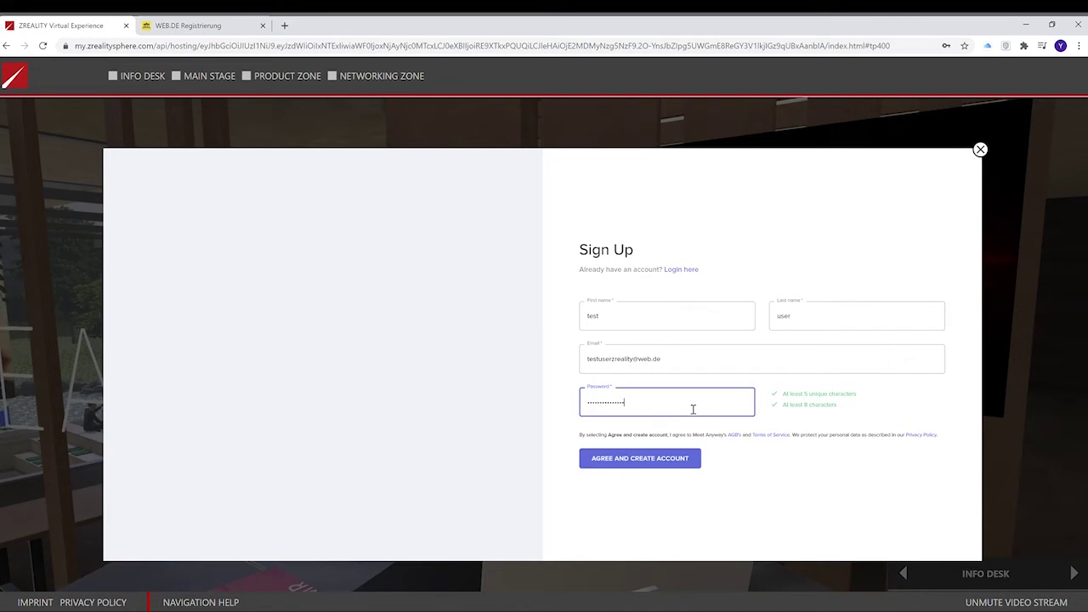
left_click(802, 423)
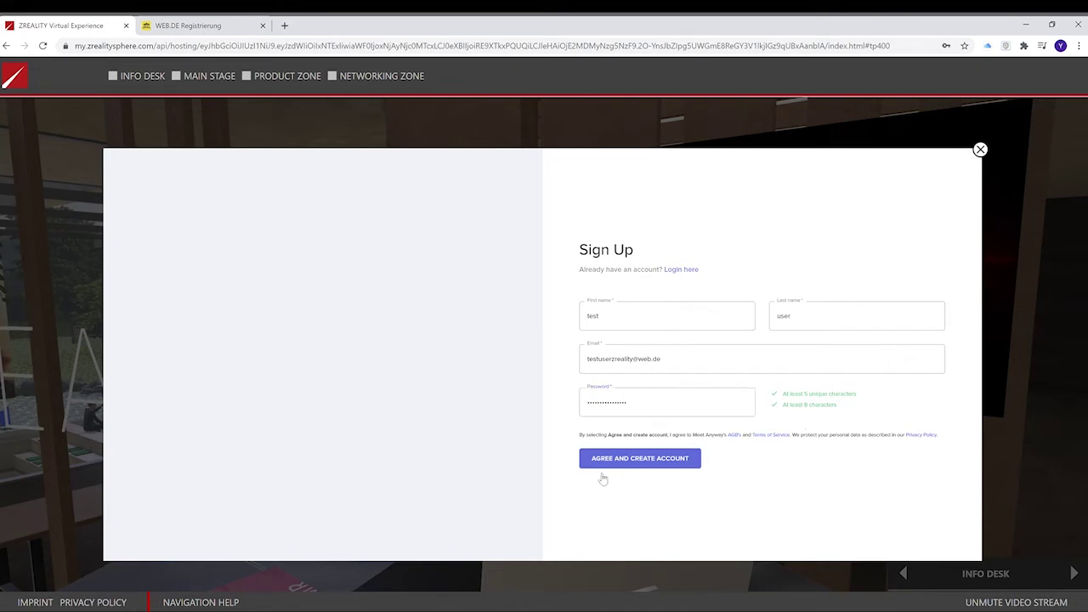
Create the account, then set the profile headline to '3D Project Manager' and save the profile.
left_click(657, 466)
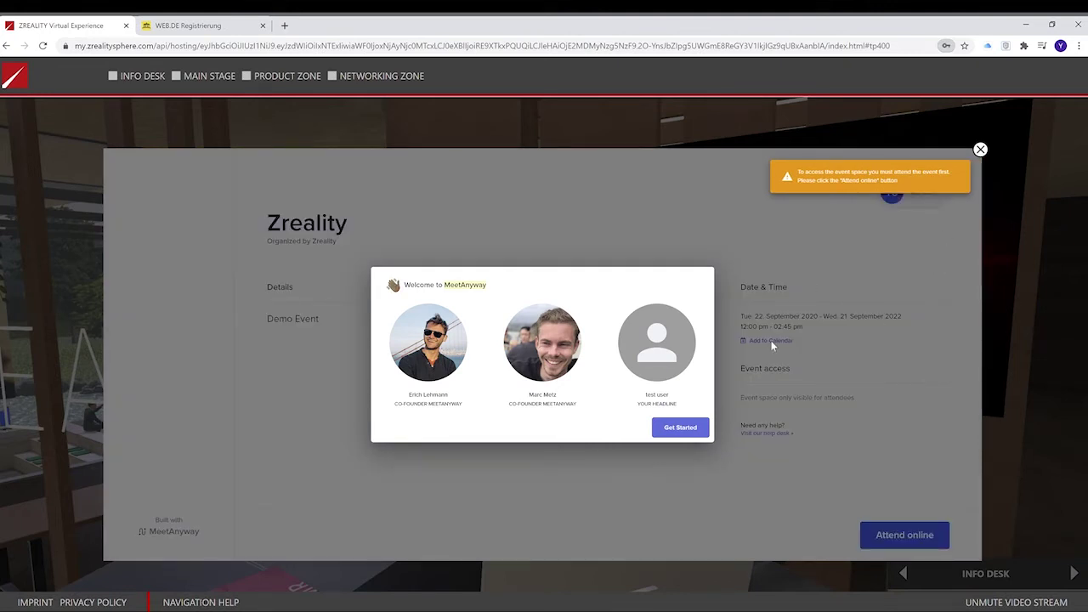
left_click(690, 429)
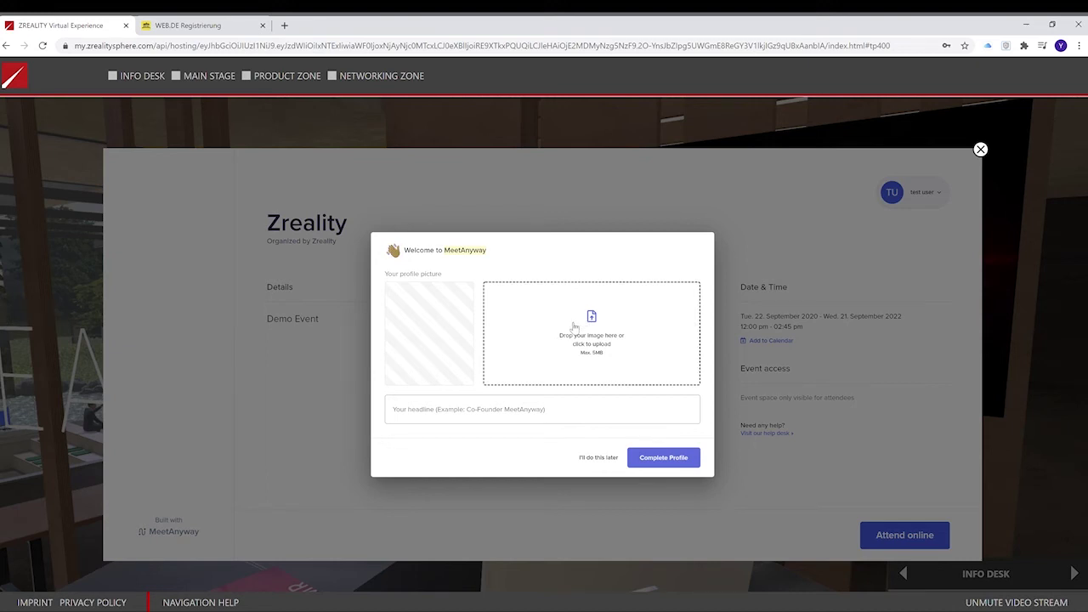
left_click(527, 411)
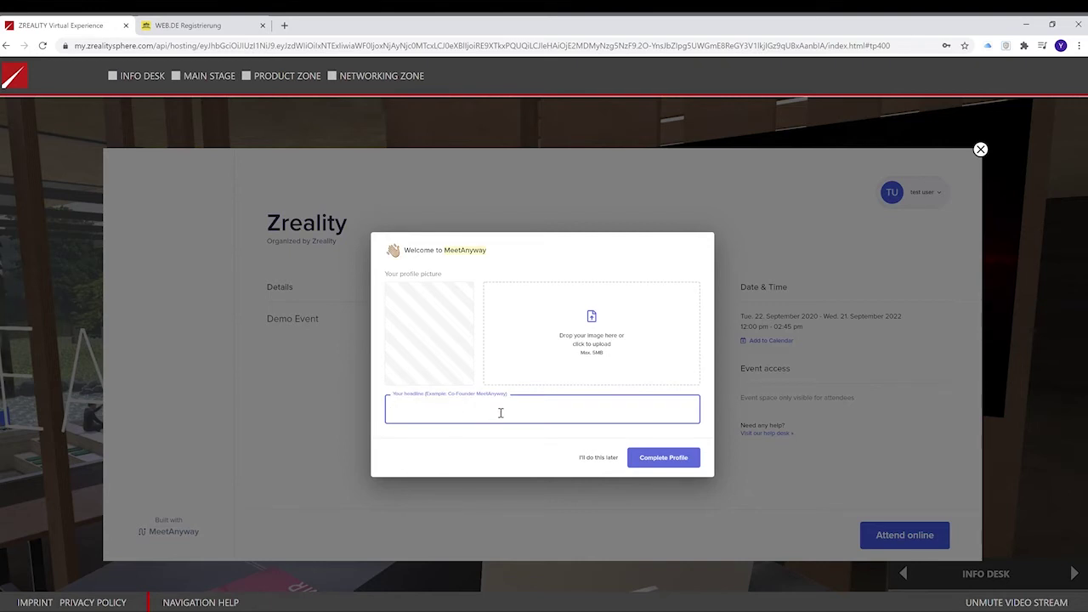
type("3D Project Manager")
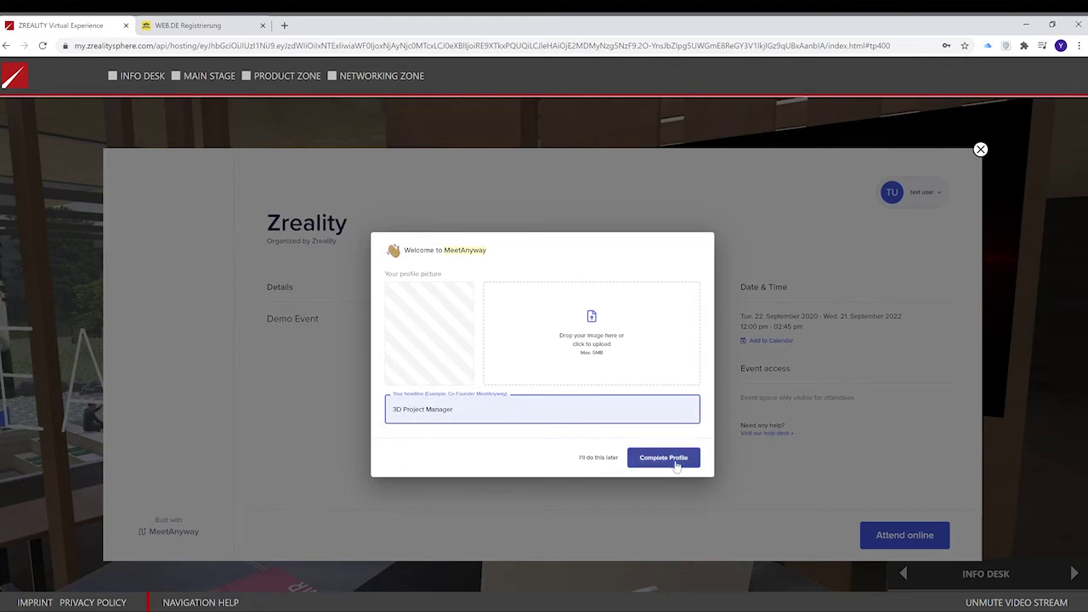
left_click(670, 463)
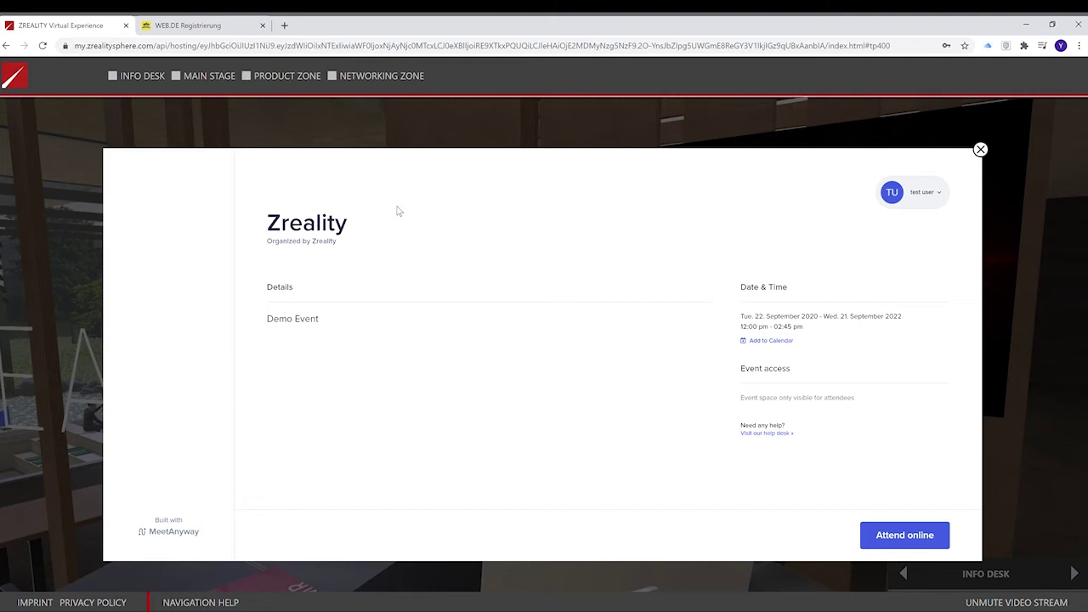
Register to attend the Zreality event online, then enter its event space from the ZREALITY tab.
left_click(914, 536)
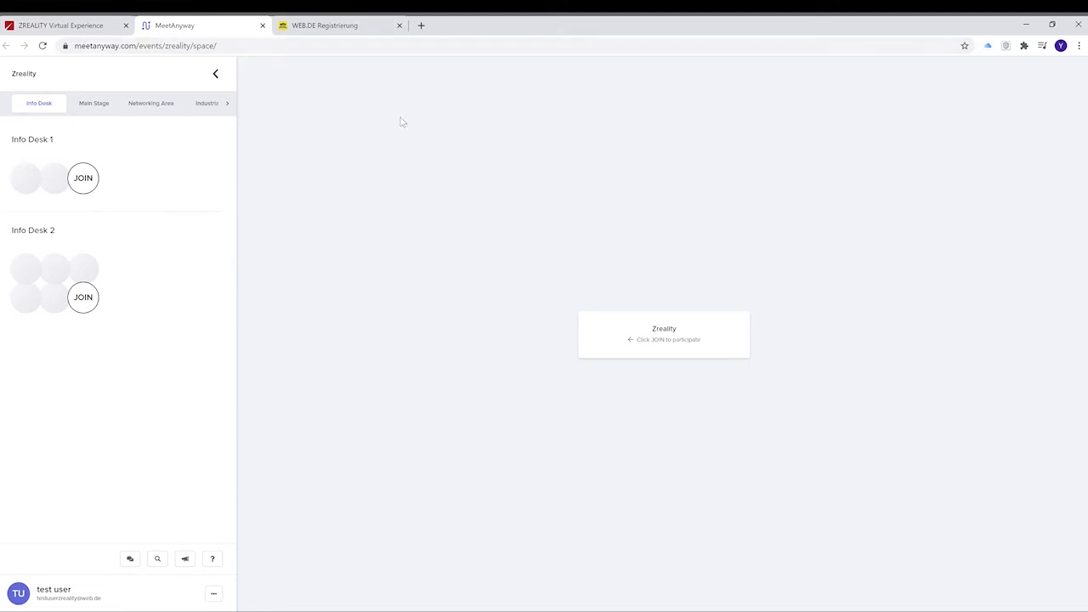
left_click(66, 27)
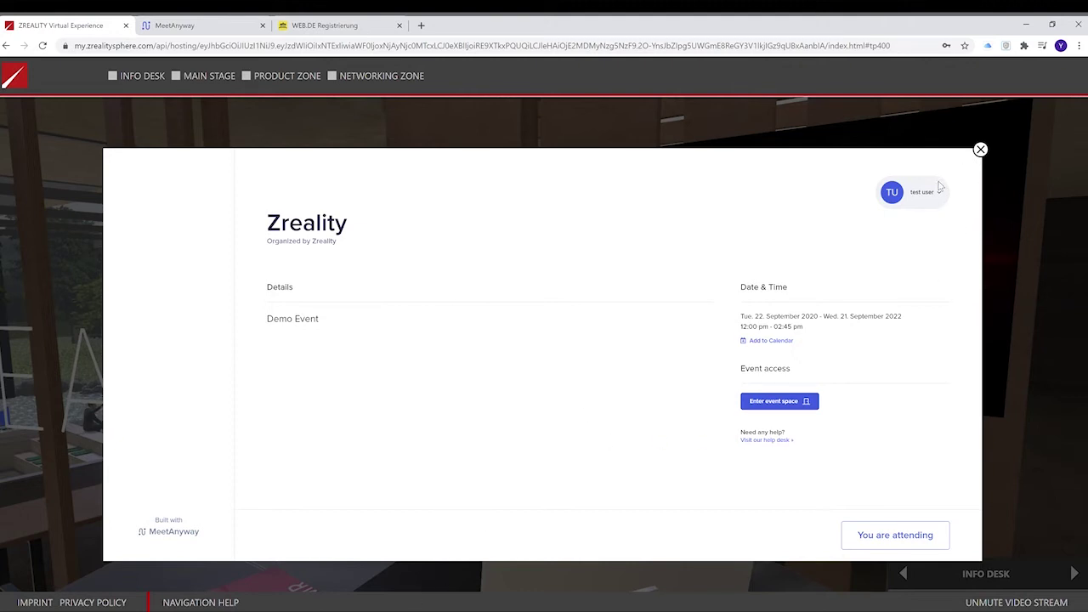
left_click(980, 150)
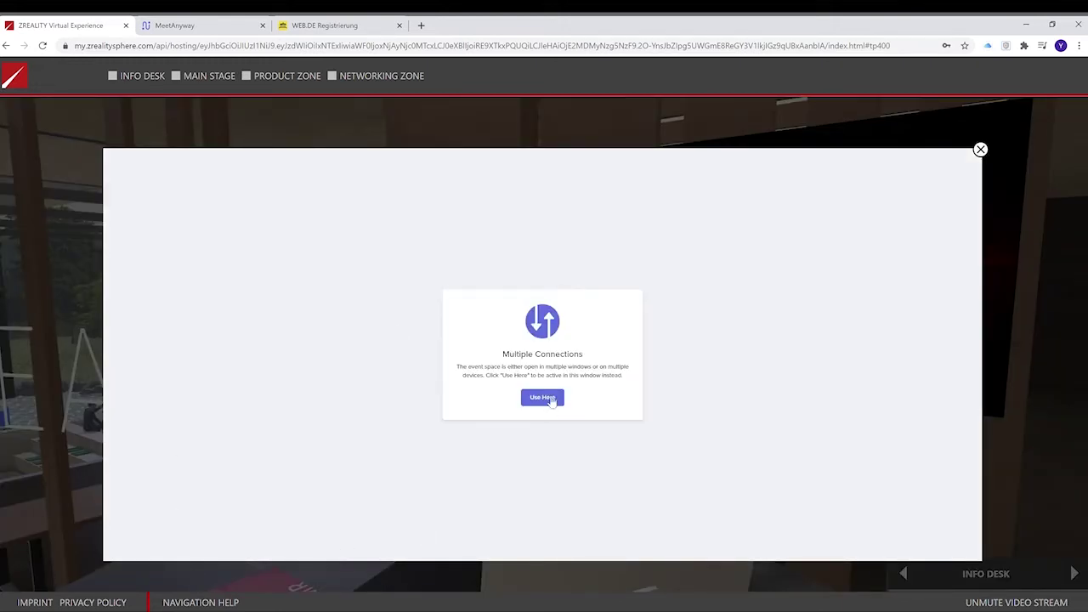
Activate the event space in the ZREALITY window and close the separate MeetAnyway tab.
left_click(549, 398)
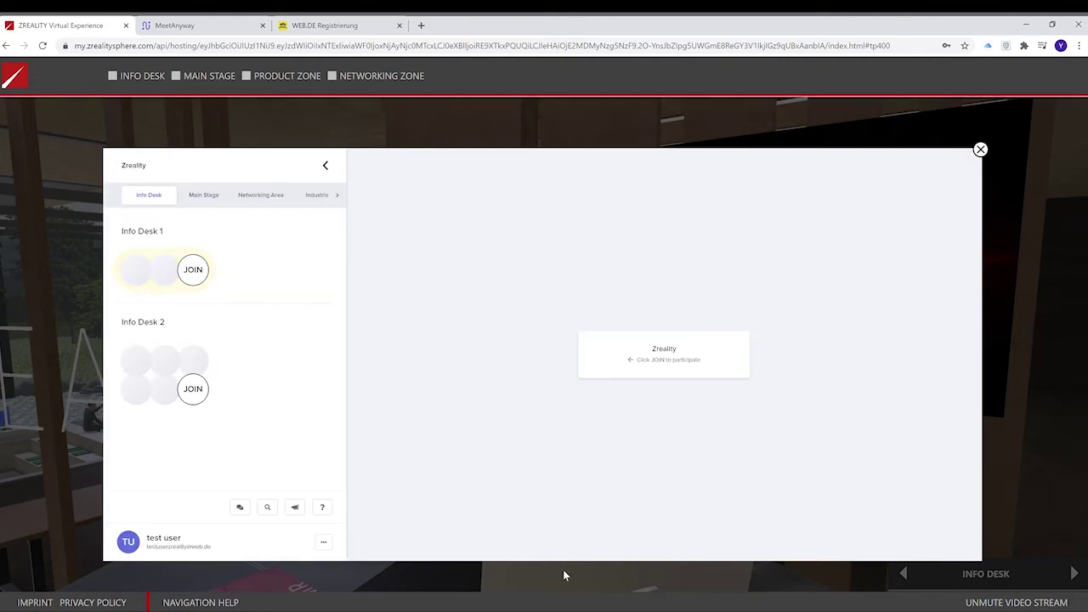
left_click(216, 31)
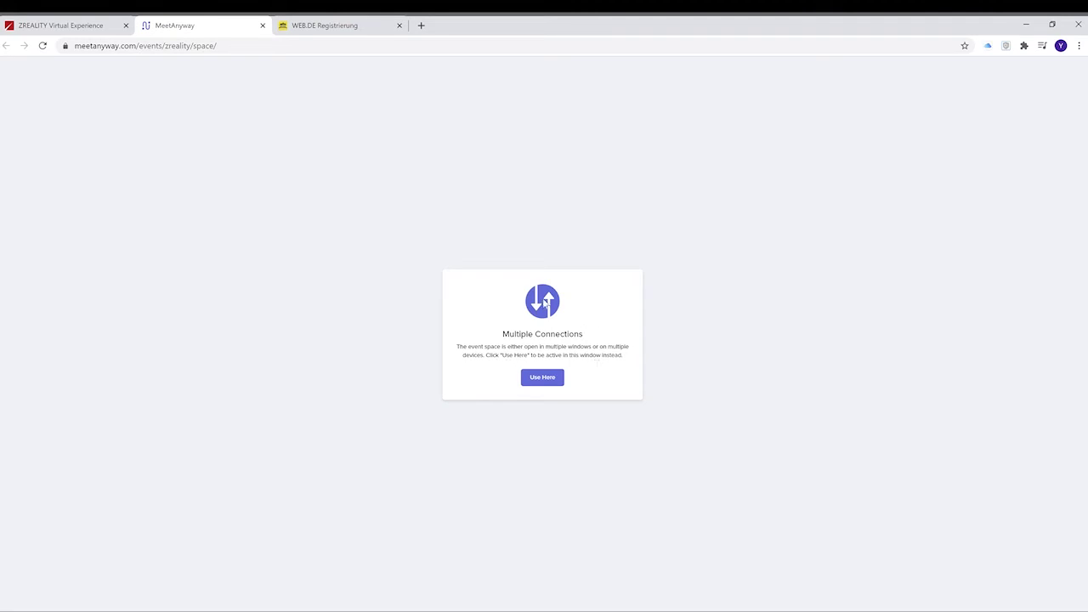
left_click(66, 27)
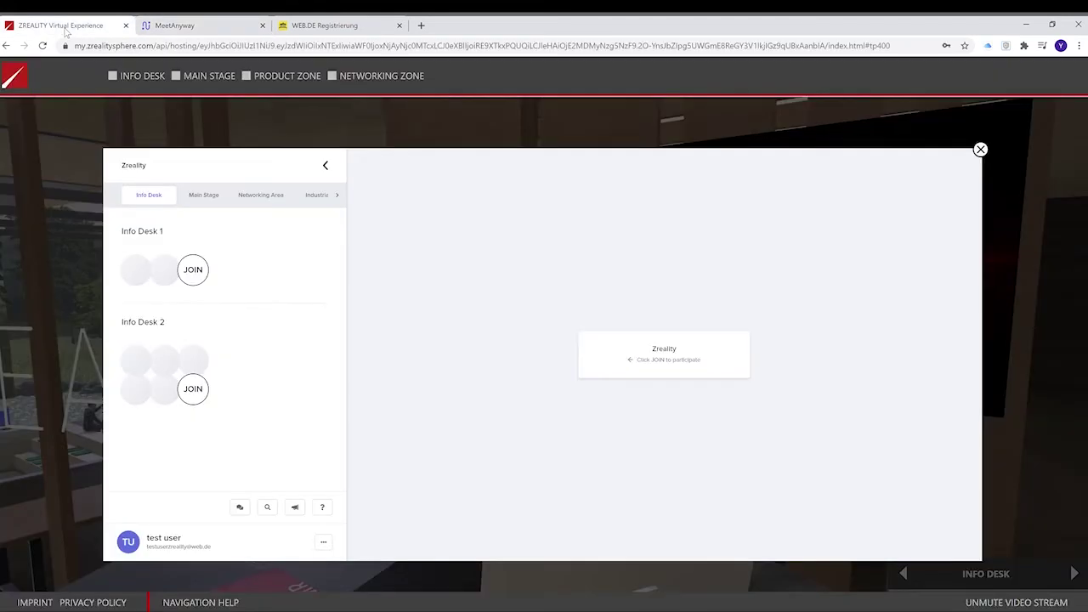
left_click(195, 26)
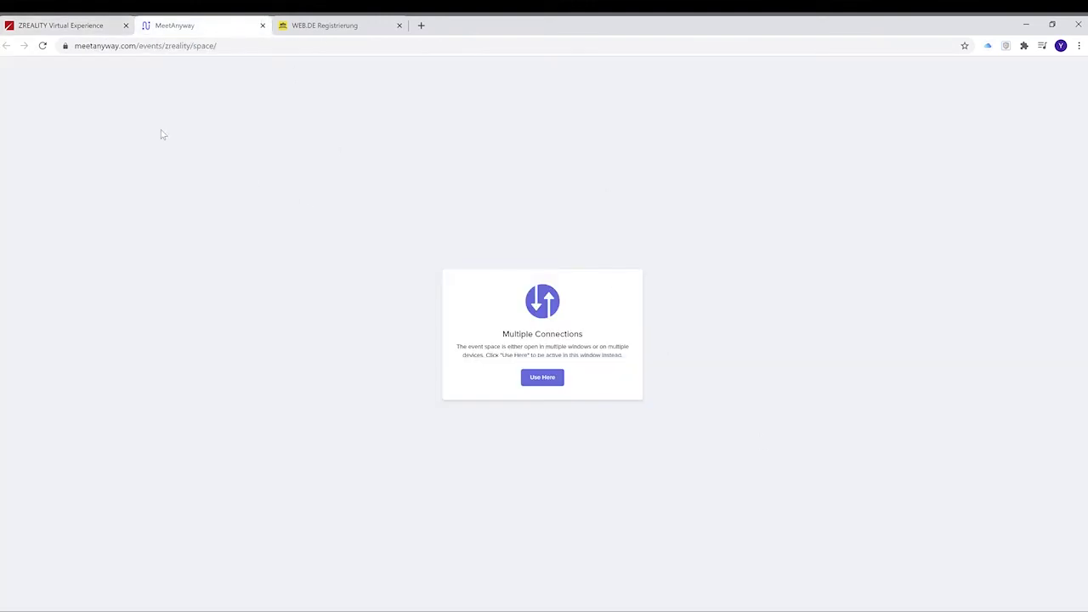
left_click(262, 26)
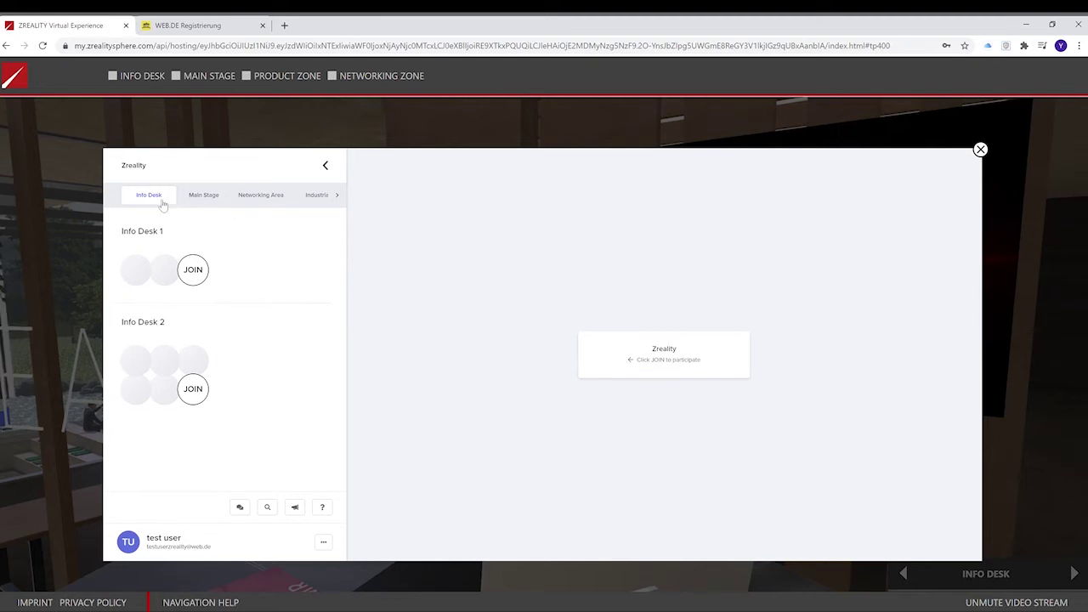
Browse the Main Stage, Networking Area and Industrial room categories, then join the Info Desk 1 table.
left_click(224, 202)
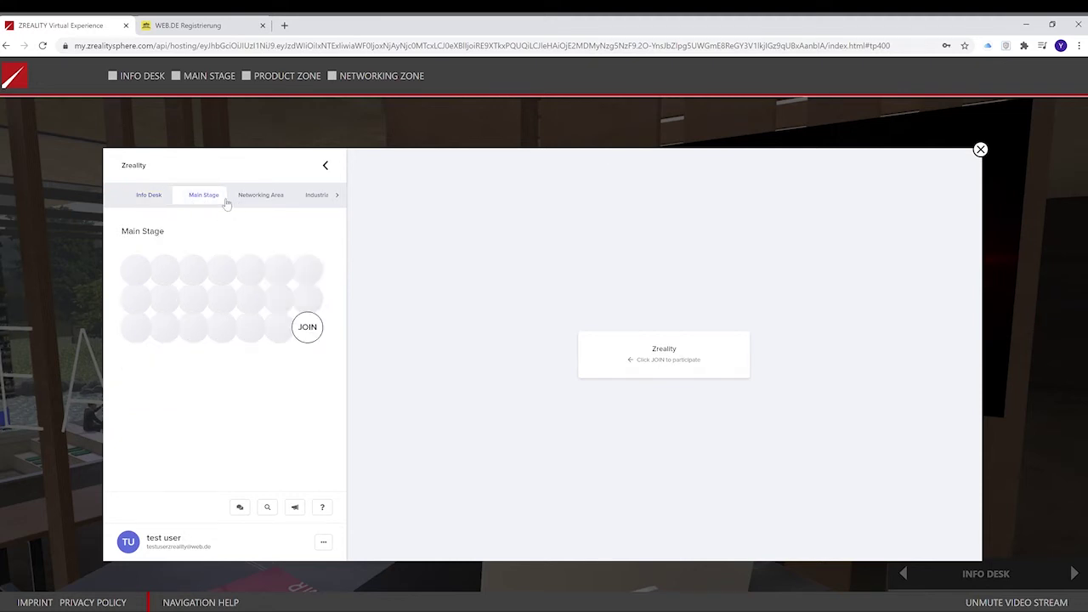
left_click(270, 197)
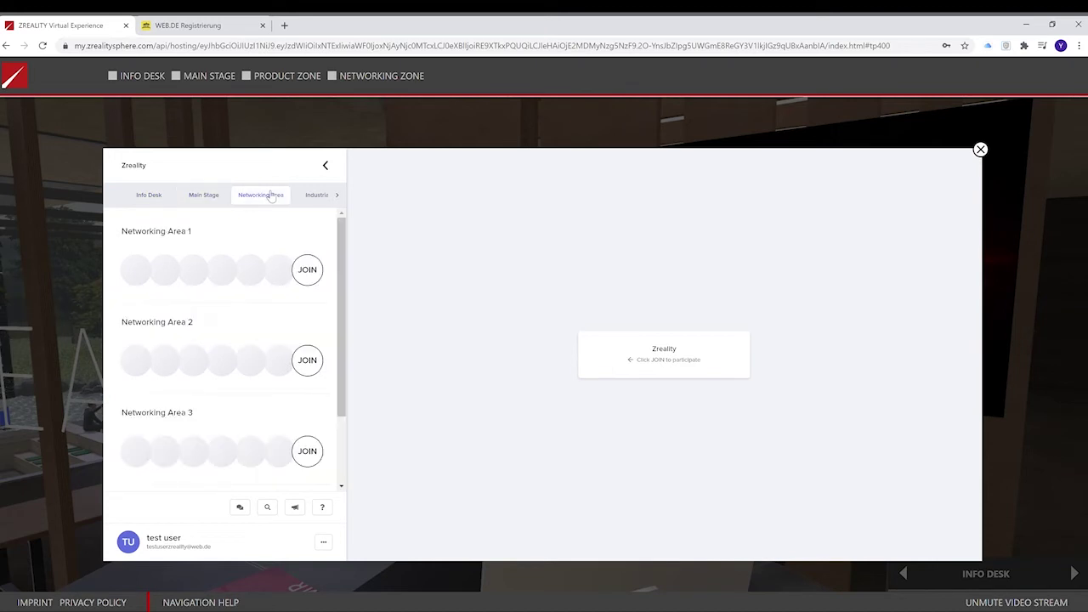
left_click(315, 198)
left_click(337, 196)
left_click(112, 196)
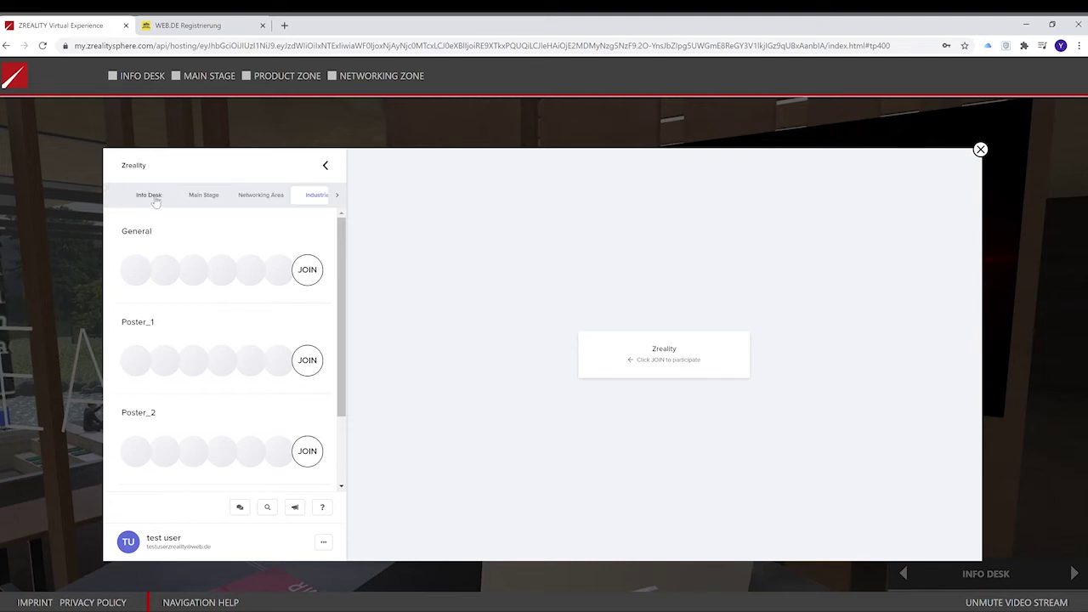
left_click(155, 198)
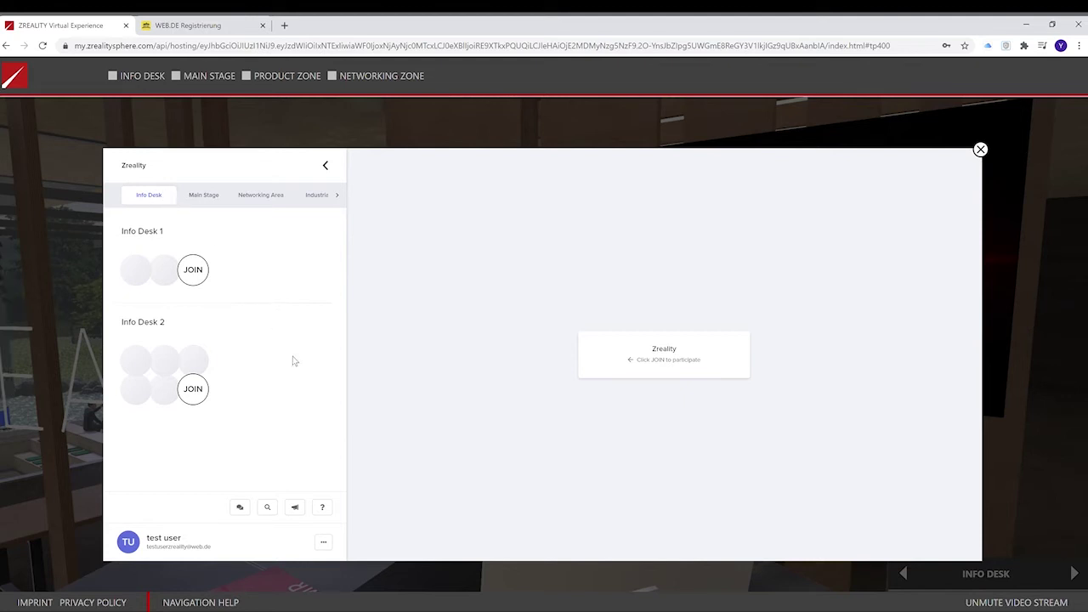
left_click(198, 277)
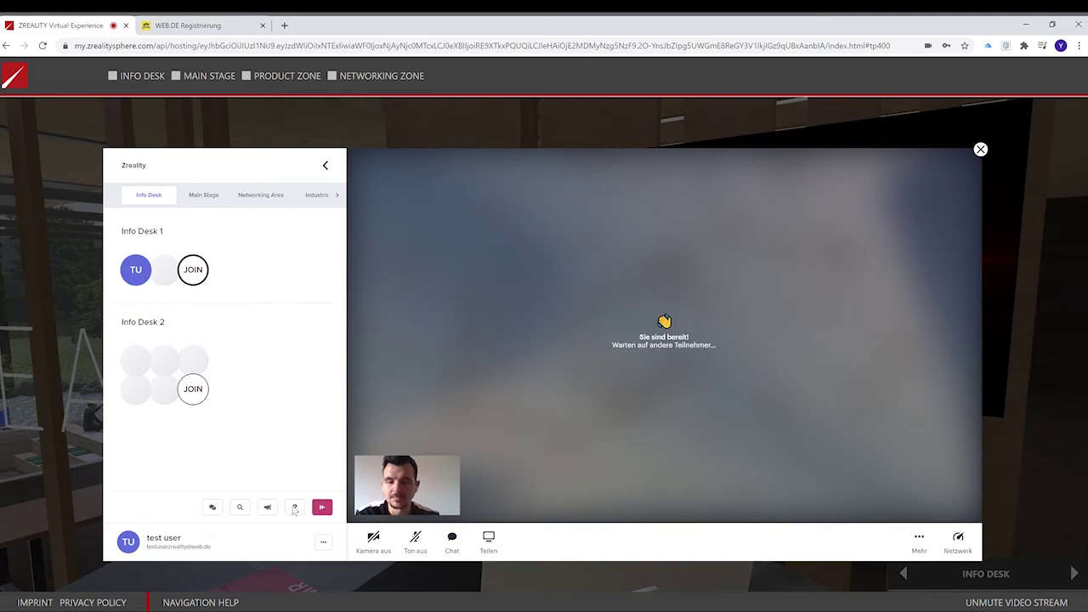
left_click(299, 508)
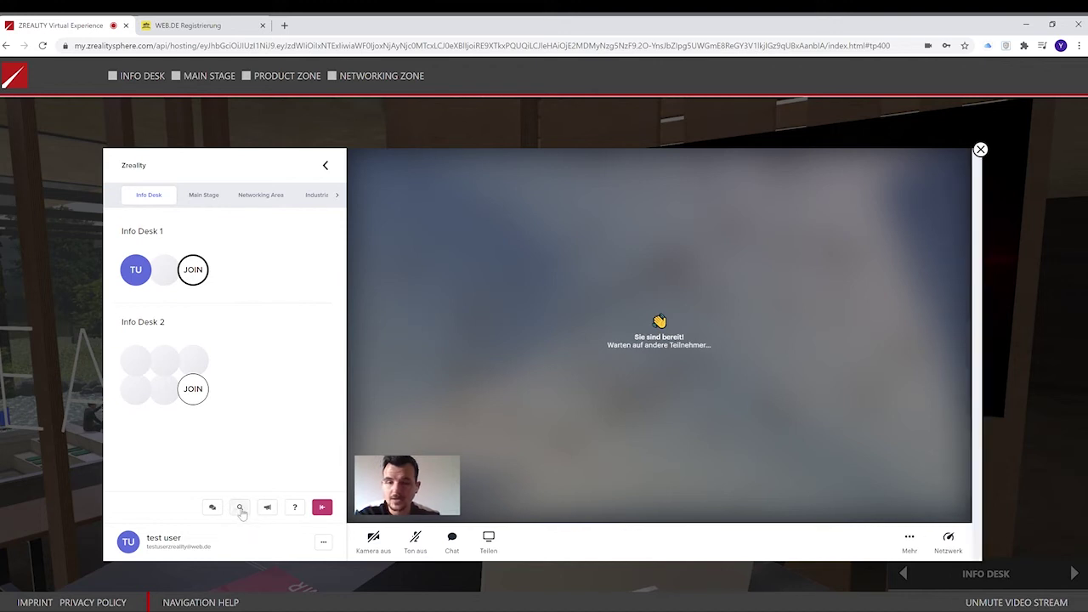
left_click(241, 508)
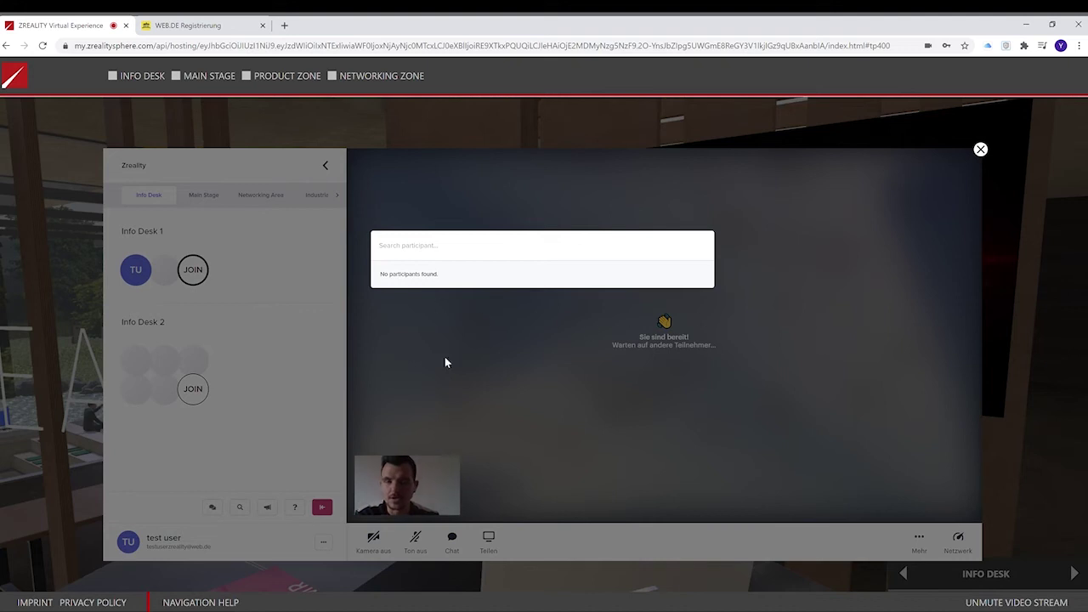
left_click(151, 480)
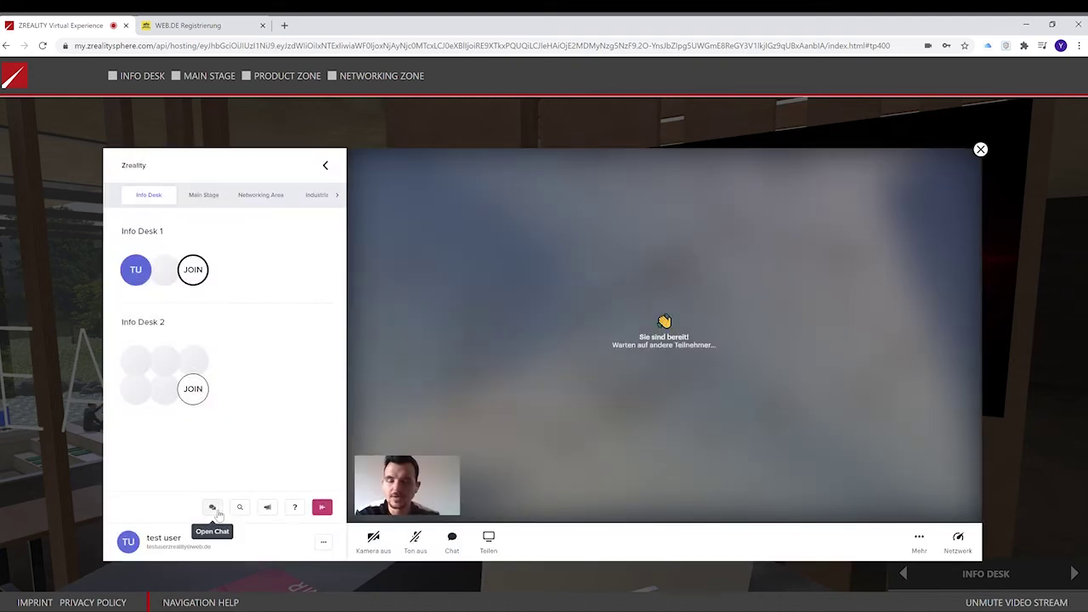
Glance at the messages overview, close it, and open the call's chat panel.
left_click(213, 509)
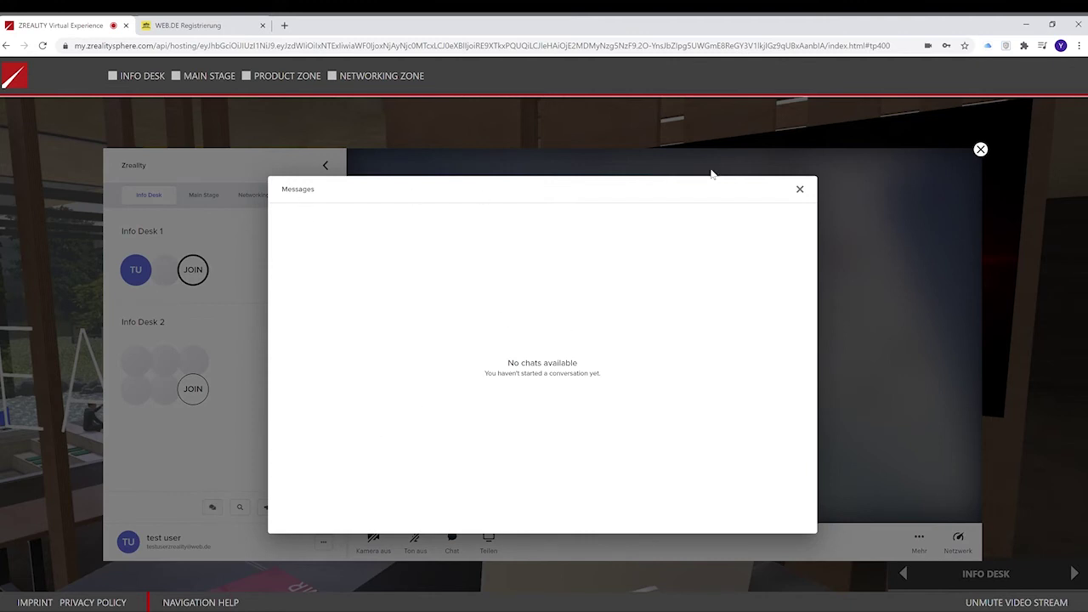
left_click(800, 189)
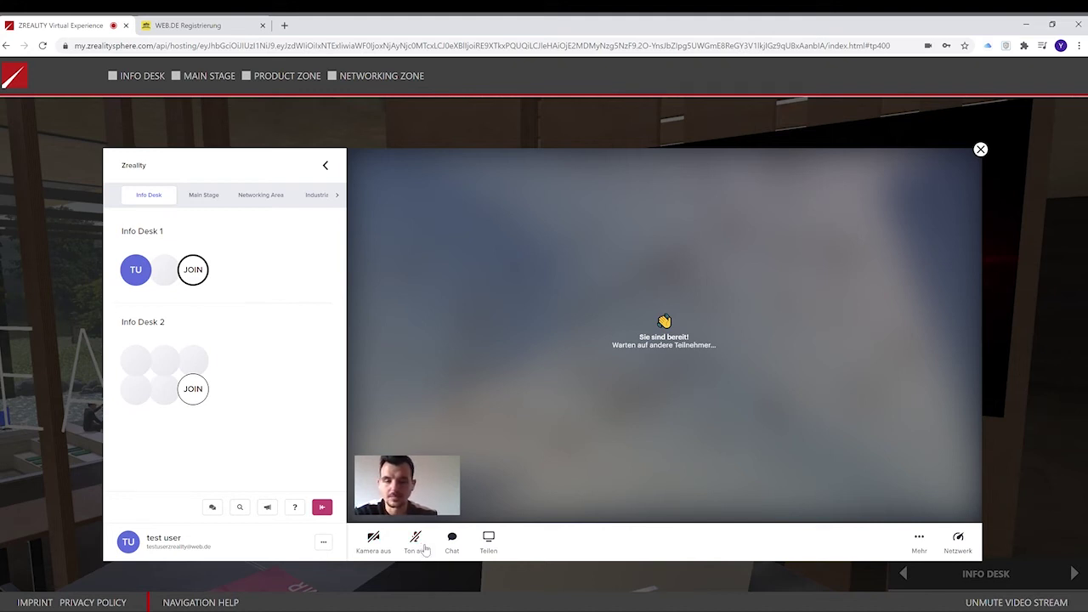
left_click(457, 547)
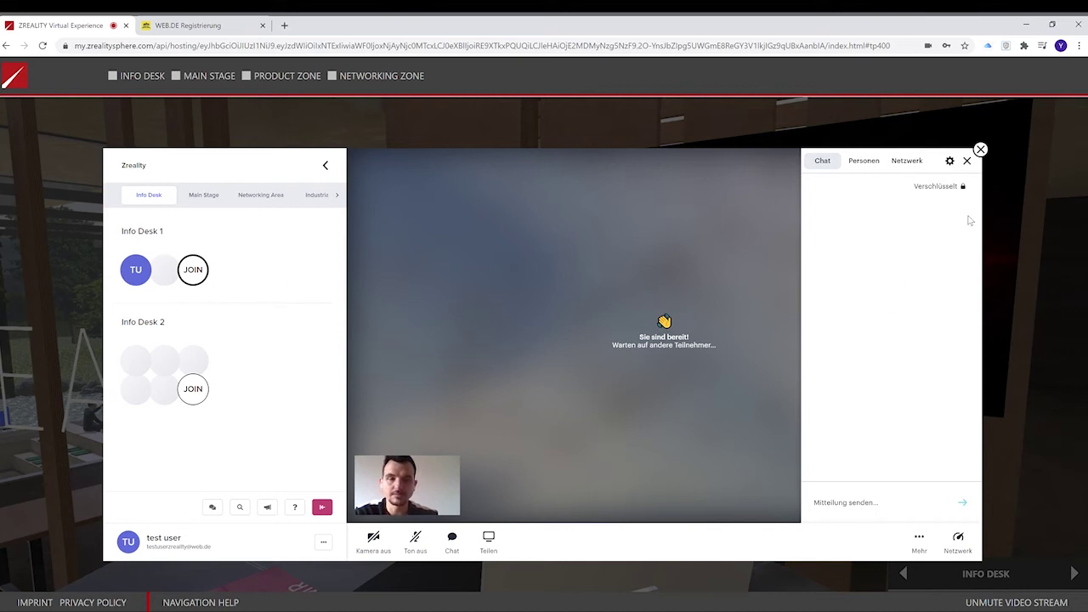
Check participants, connection statistics, camera/microphone and video quality settings, then close the side panel.
left_click(870, 165)
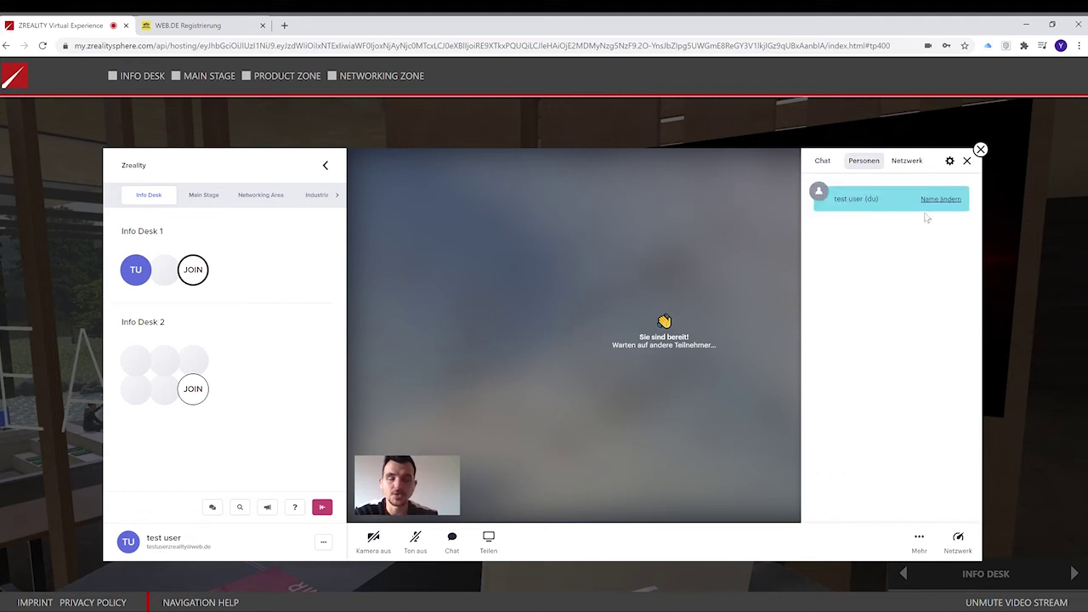
left_click(910, 163)
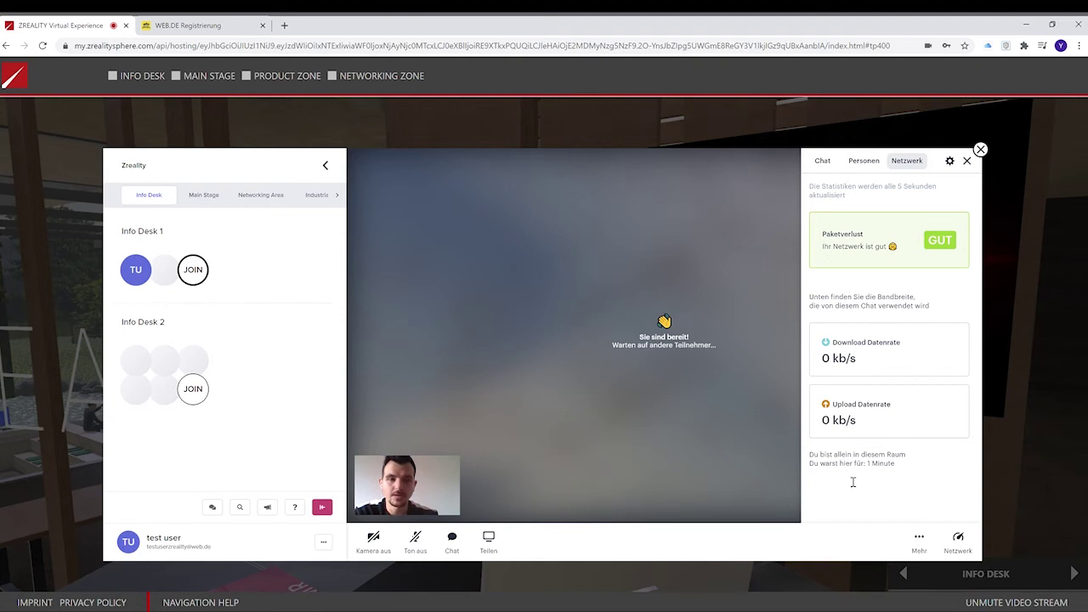
left_click(947, 163)
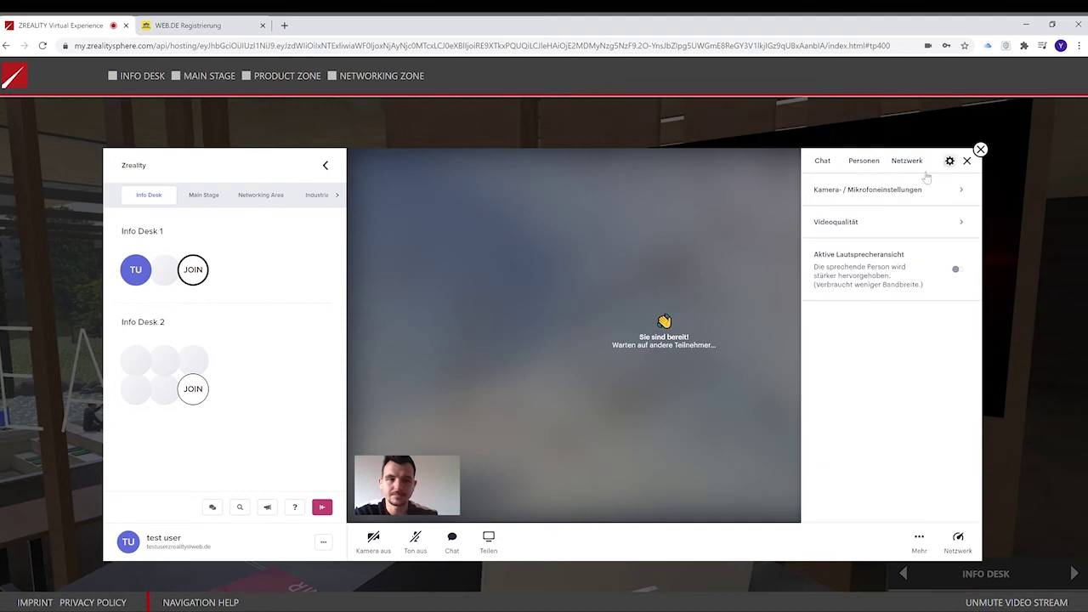
left_click(963, 191)
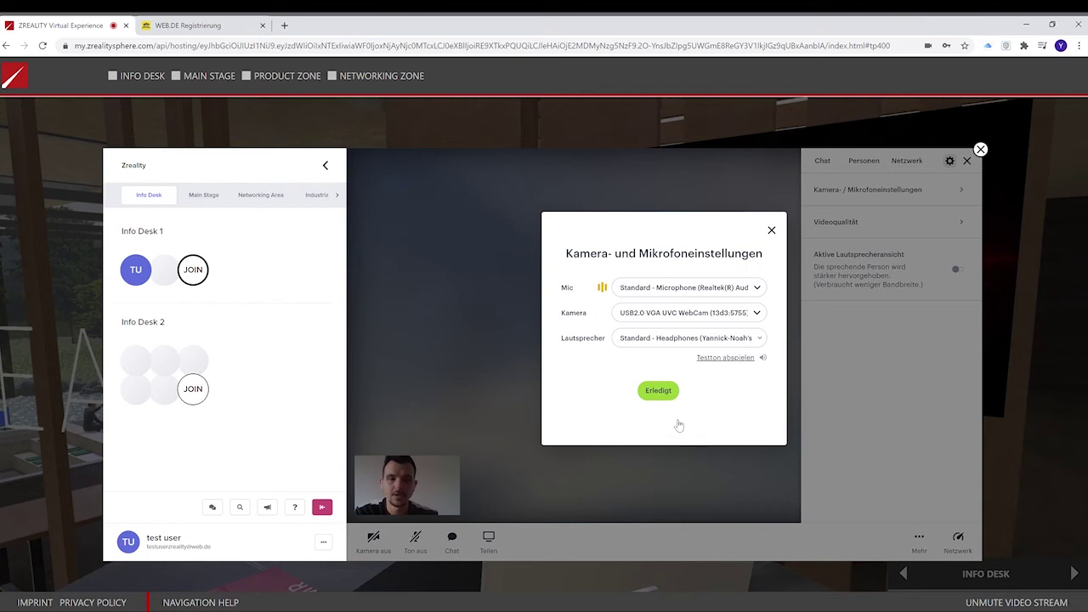
left_click(772, 231)
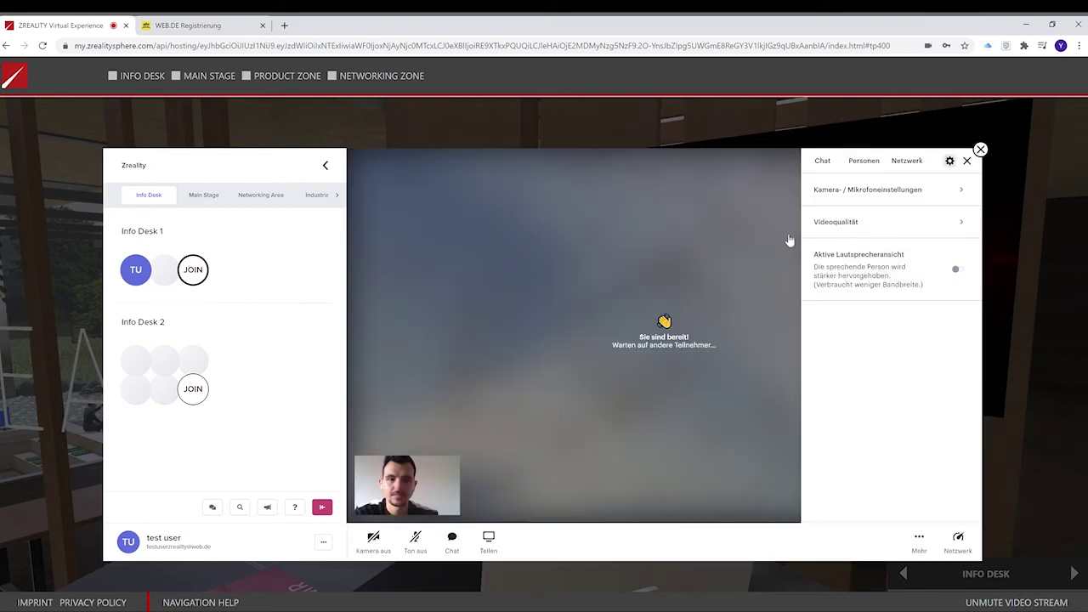
left_click(964, 223)
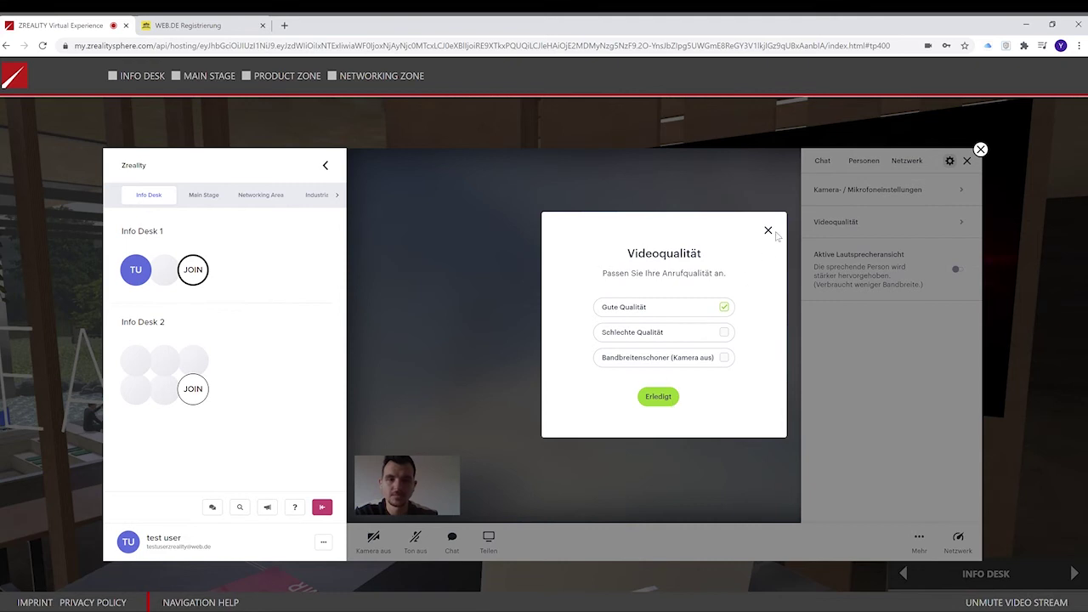
left_click(768, 230)
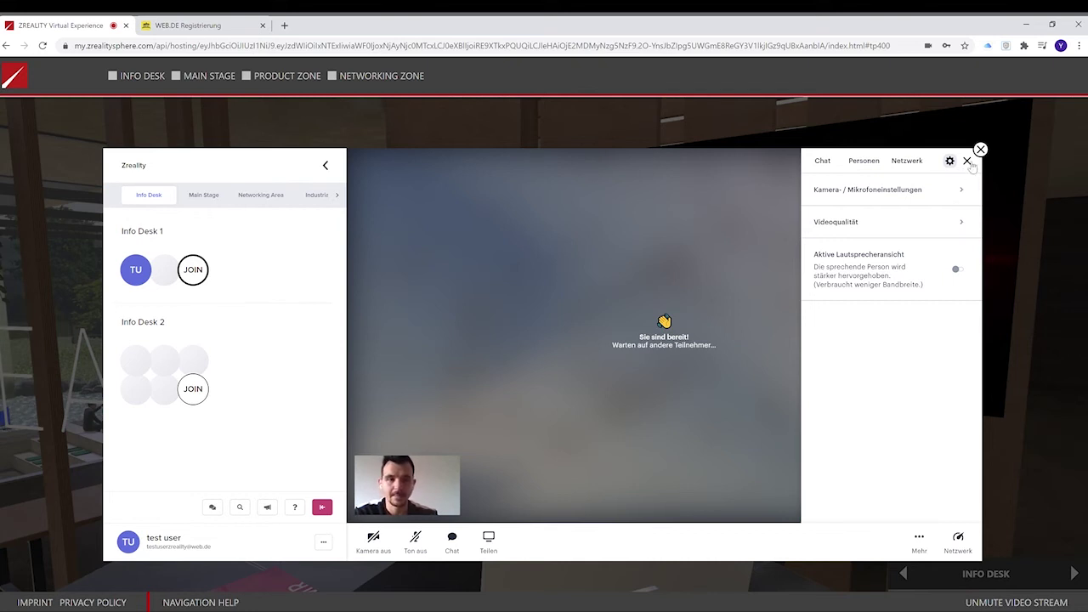
left_click(968, 162)
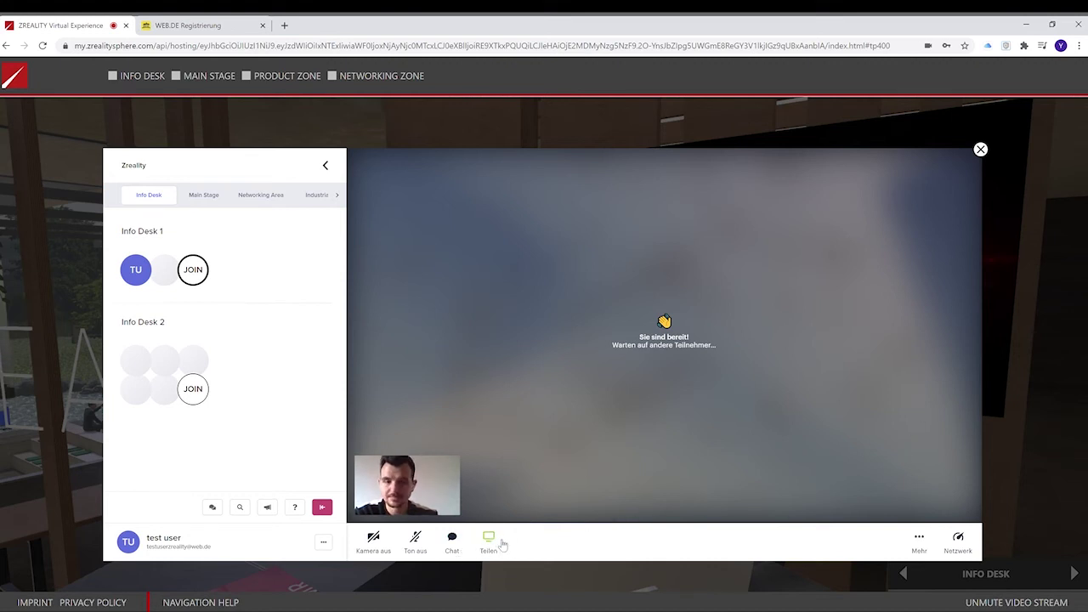
Cancel a screen-share attempt and leave the Info Desk 1 video call.
left_click(488, 542)
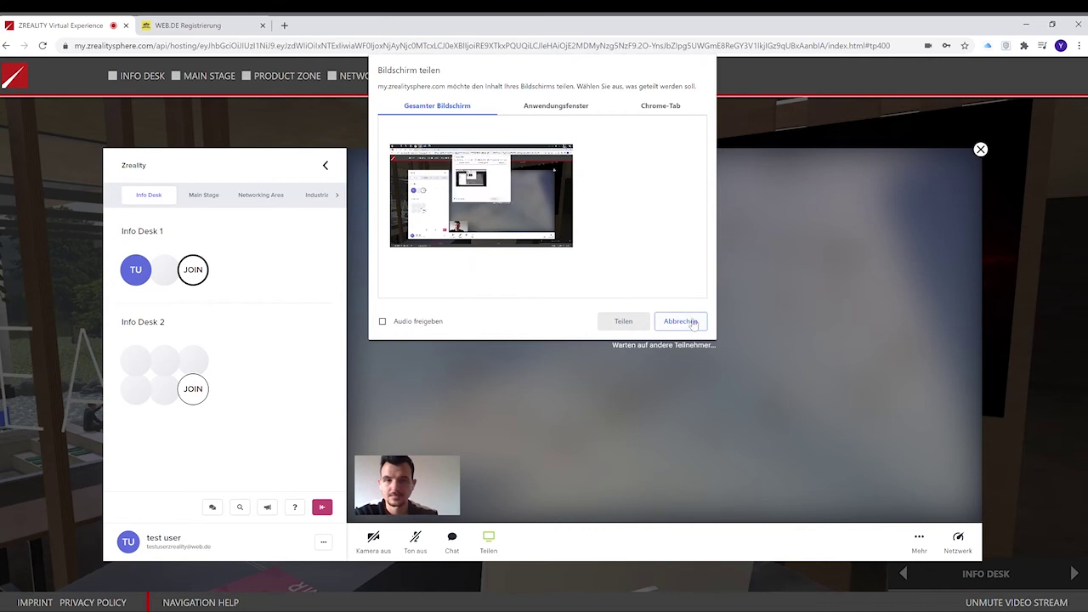
left_click(691, 322)
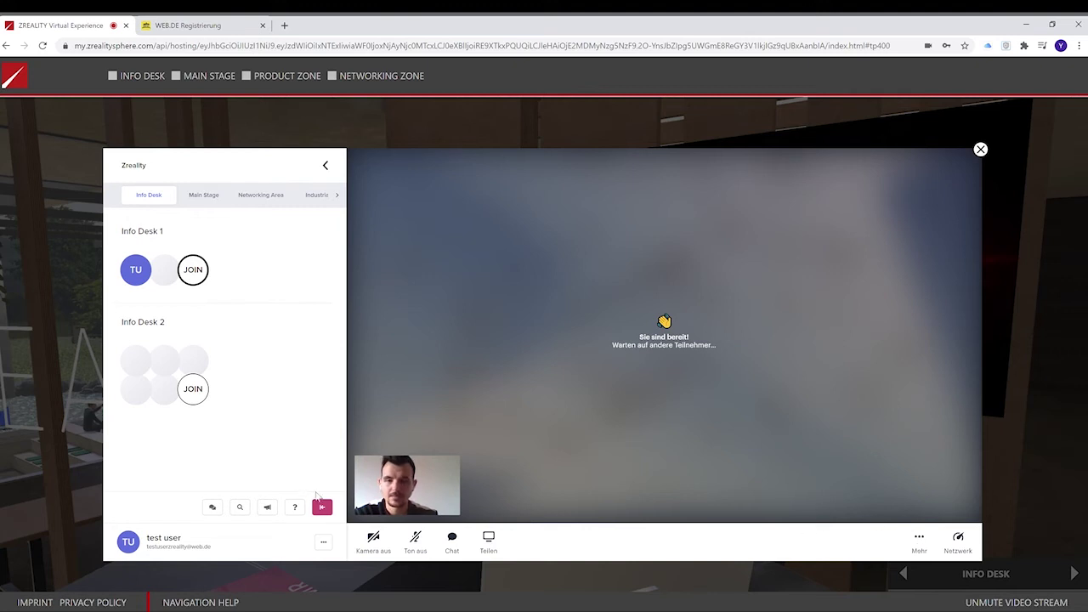
left_click(324, 509)
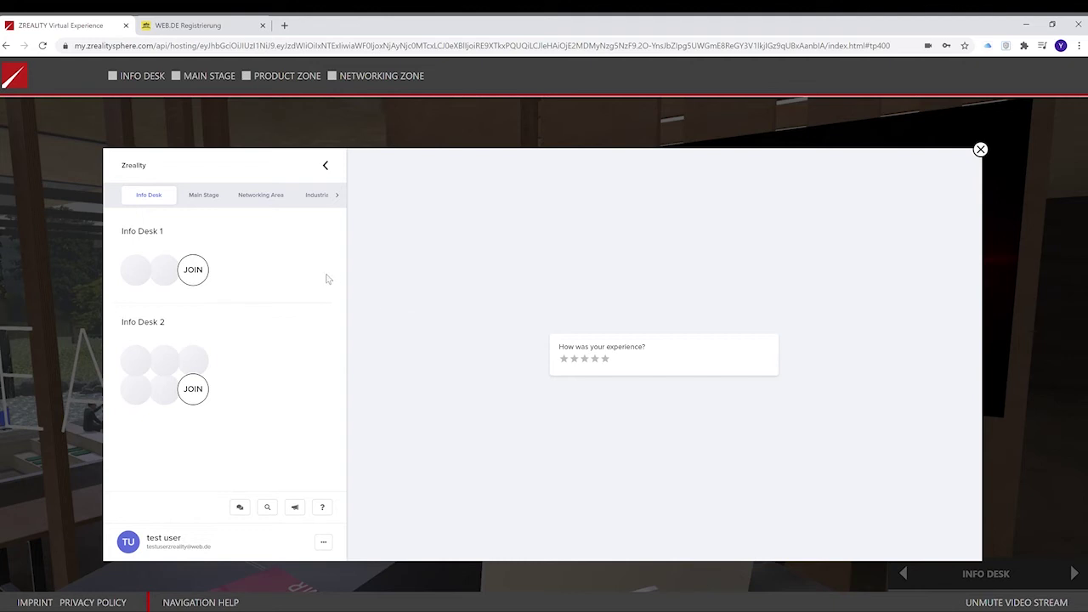
Visit the My Events and Profile Settings pages, then log out of MeetAnyway.
left_click(324, 544)
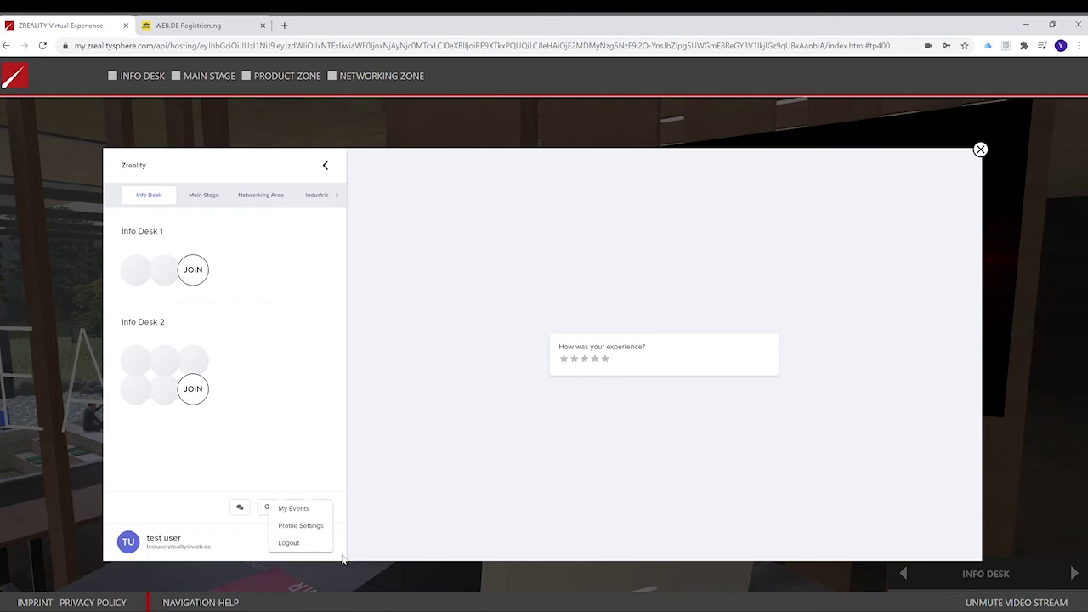
left_click(308, 511)
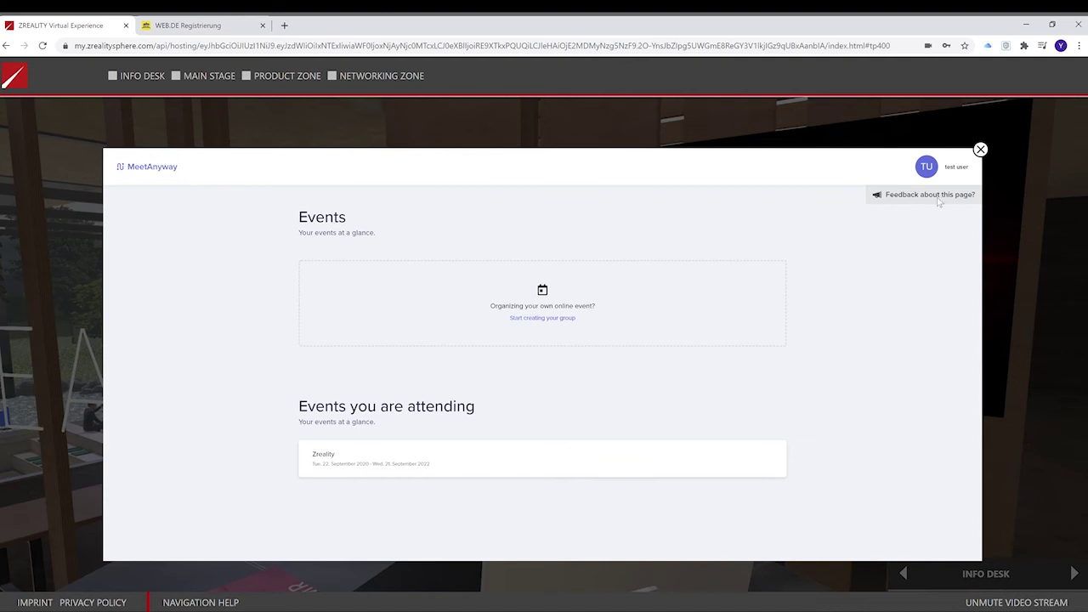
left_click(958, 167)
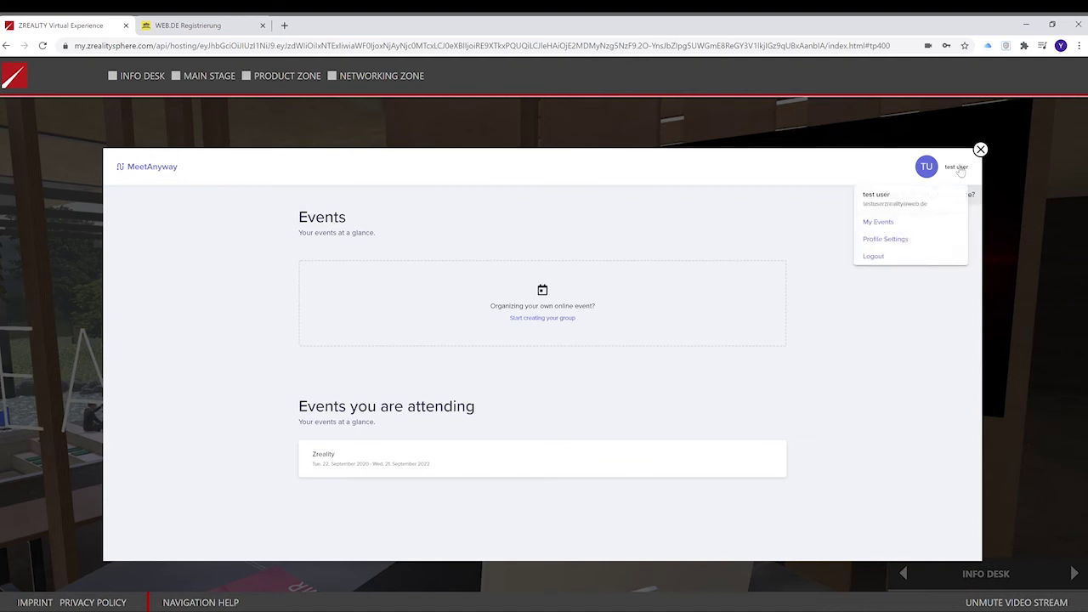
left_click(897, 243)
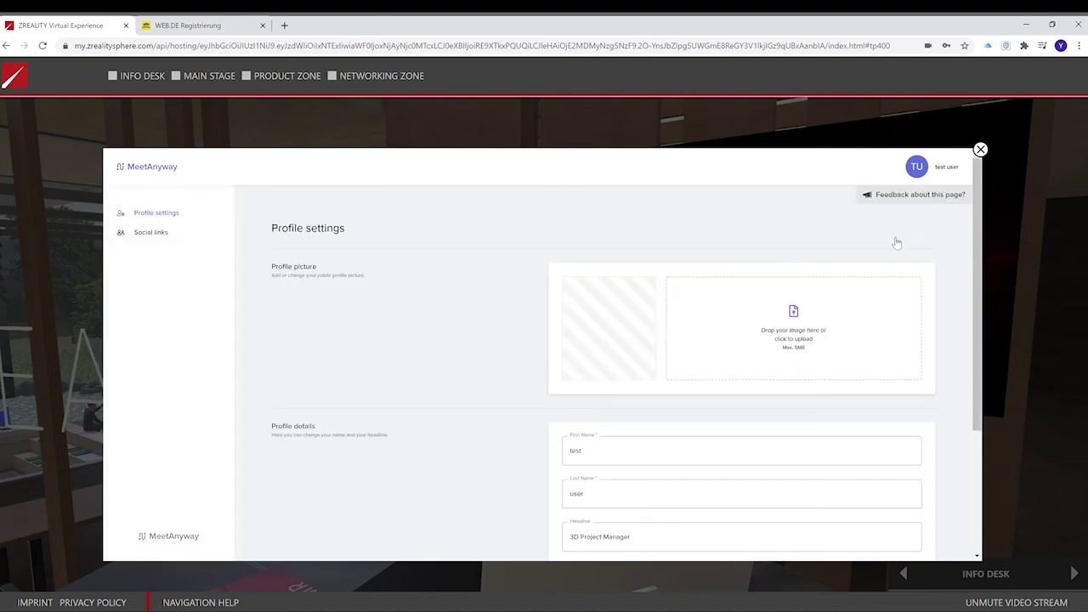
scroll(542, 319, "down", 2)
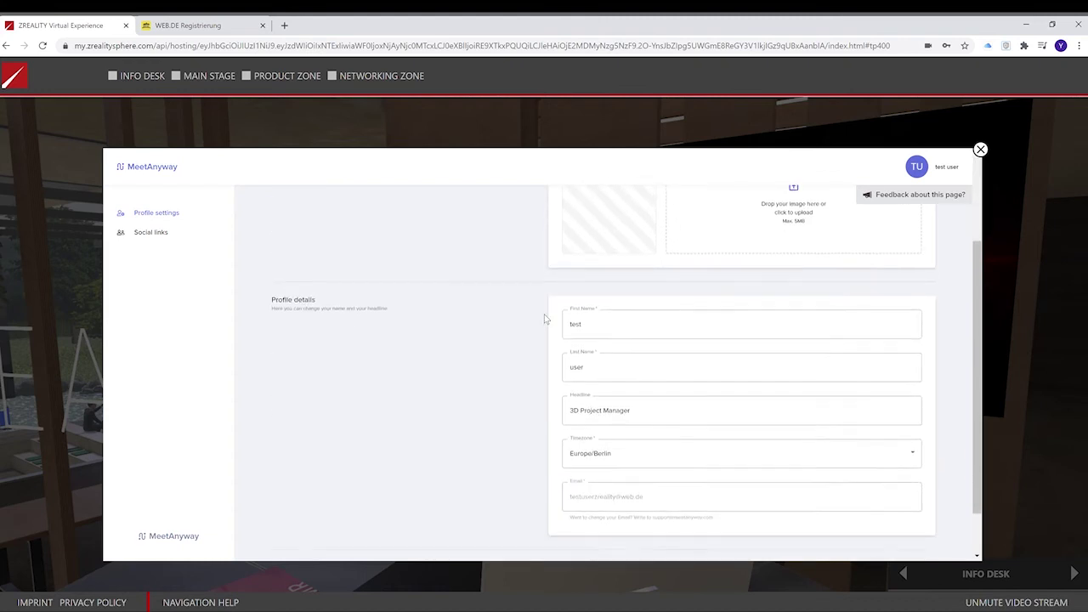
left_click(952, 167)
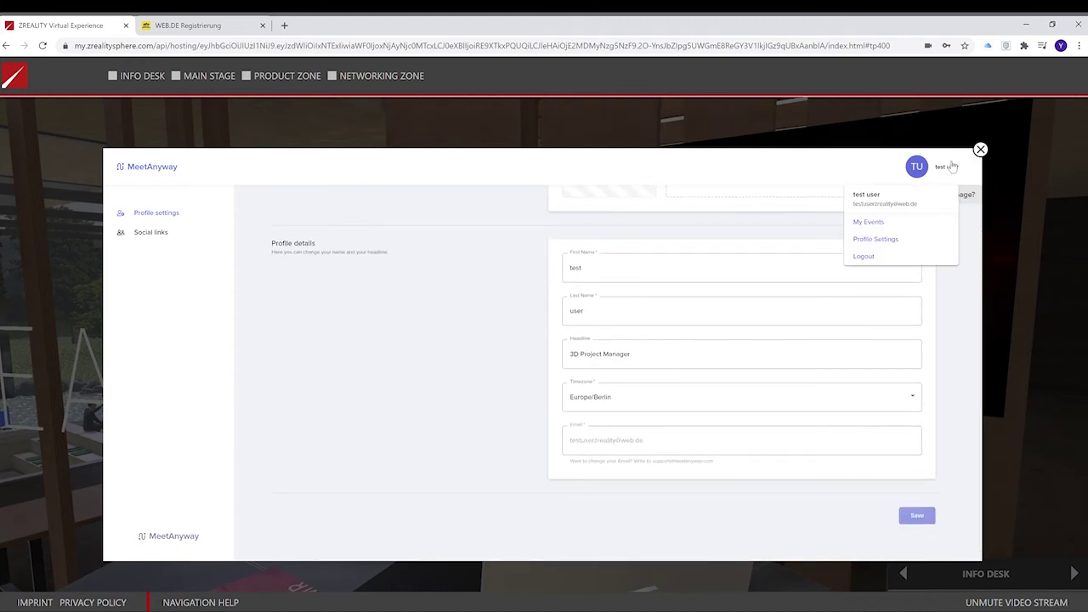
left_click(889, 256)
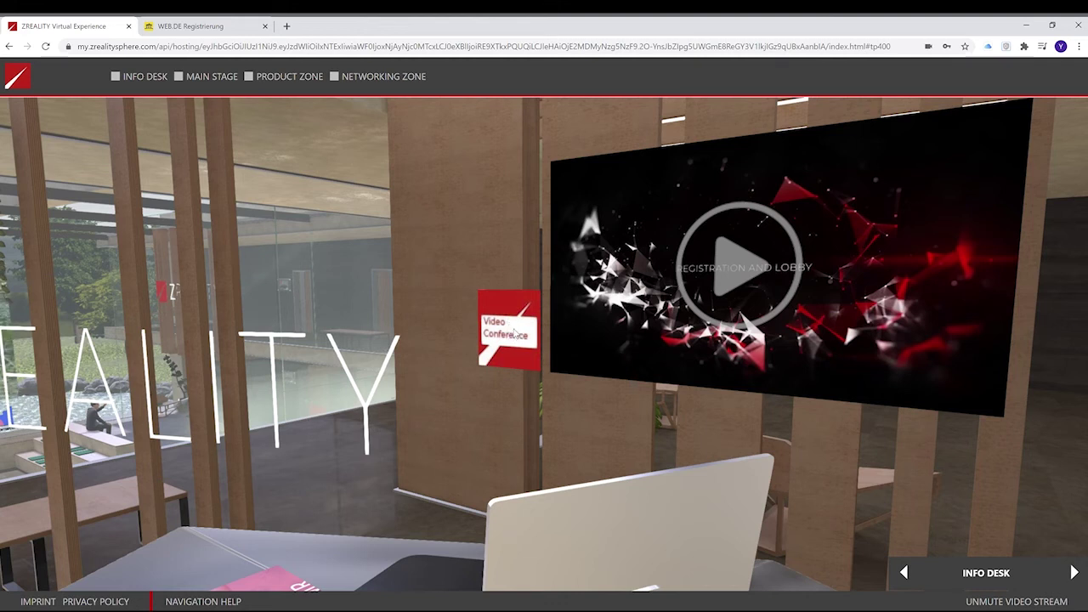
Open the Video Conference area from the lobby sign and join the Info Desk 1 call.
left_click(514, 334)
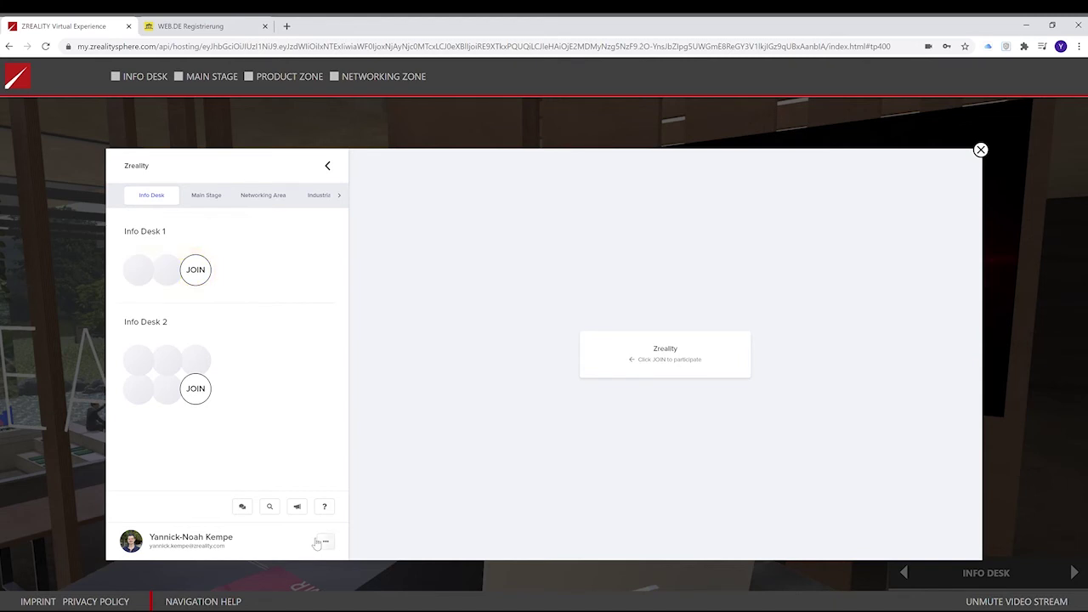
left_click(196, 270)
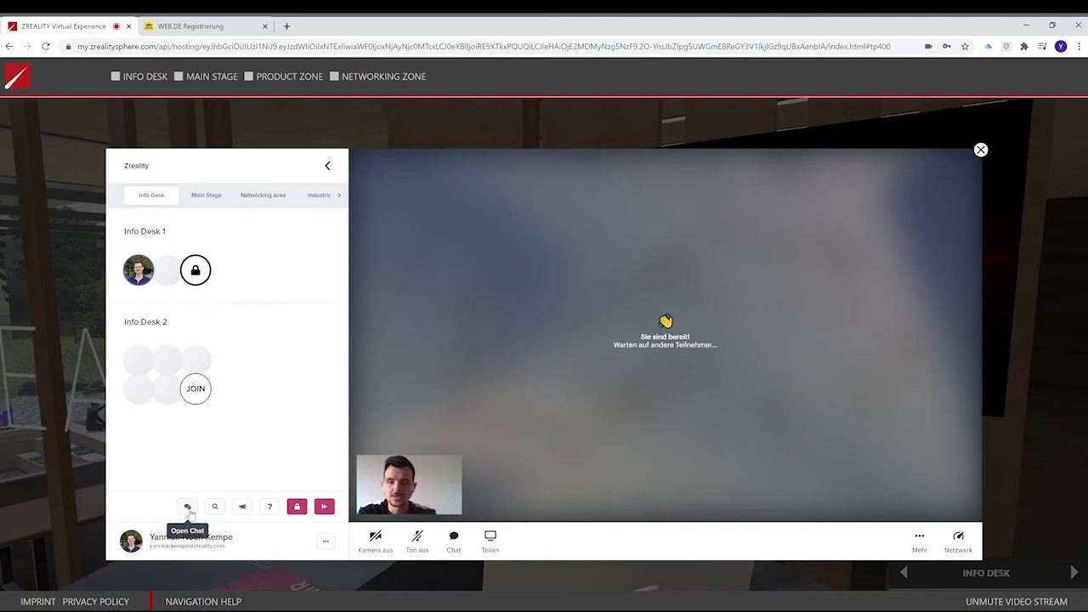
Check the chat messages, then unlock the Info Desk 1 table and lock it again.
left_click(188, 507)
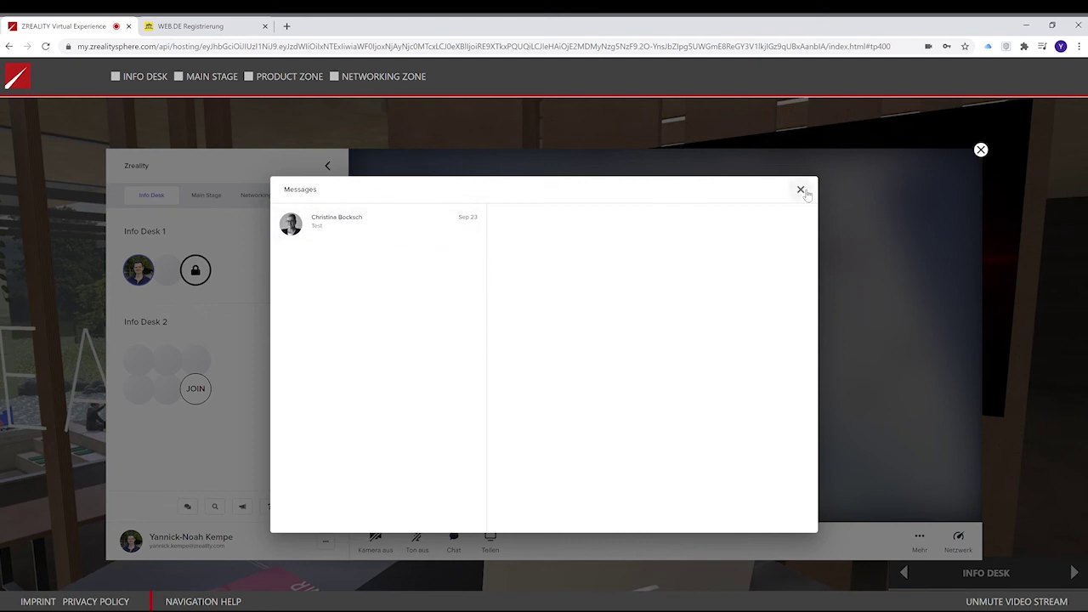
left_click(800, 189)
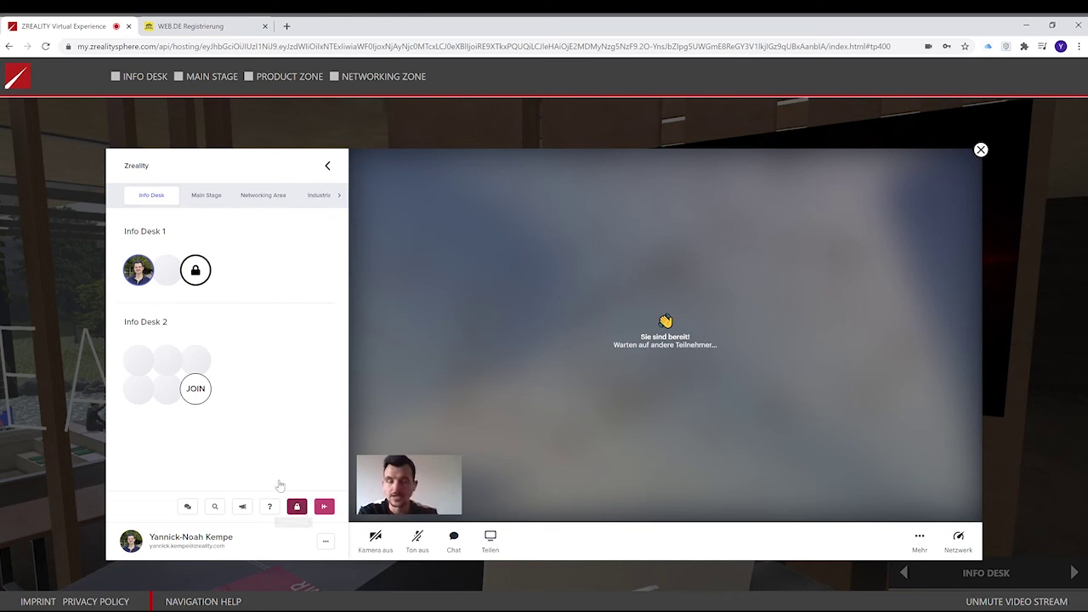
left_click(297, 508)
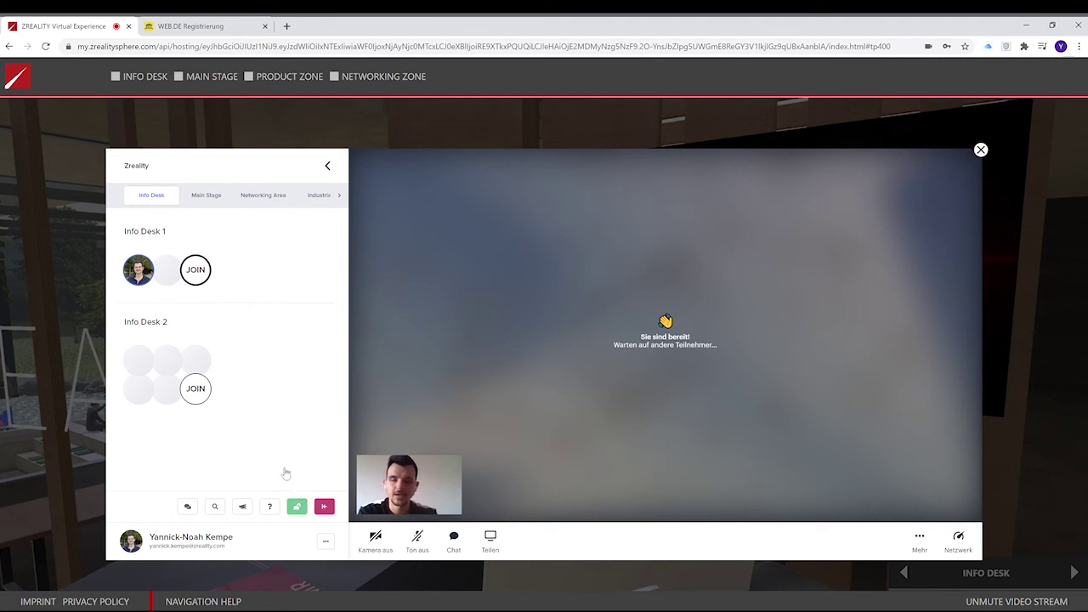
left_click(297, 506)
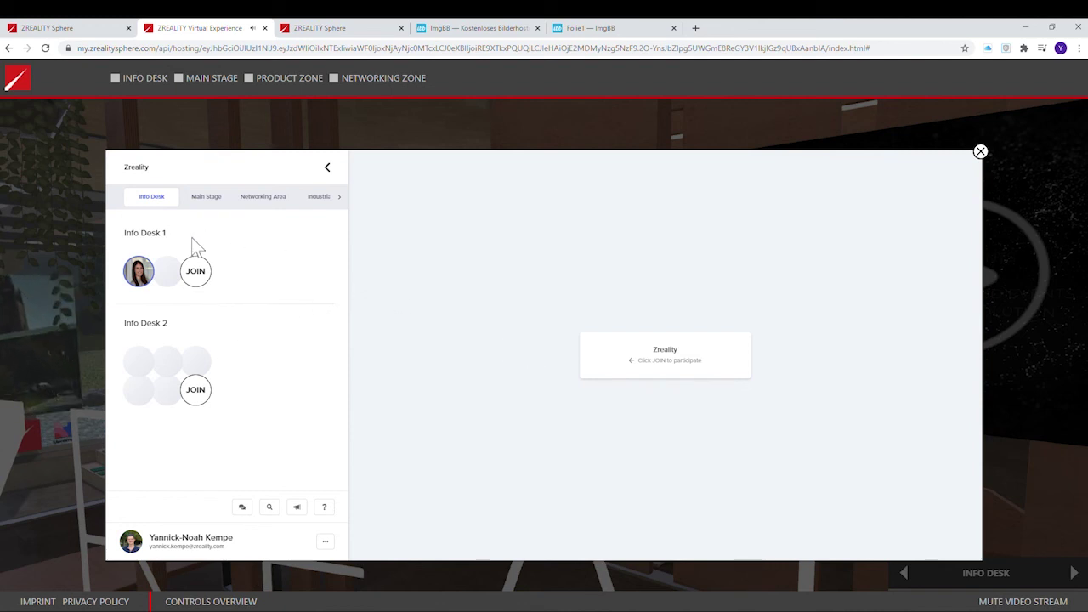
View the seated participant's profile card, then join them at Info Desk 1.
left_click(149, 272)
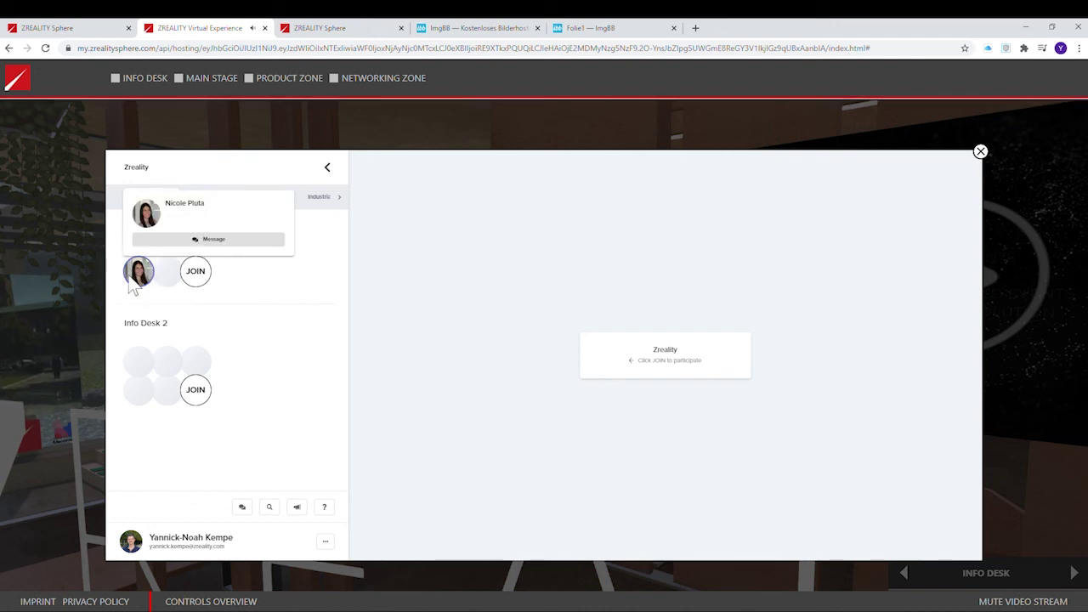
left_click(406, 332)
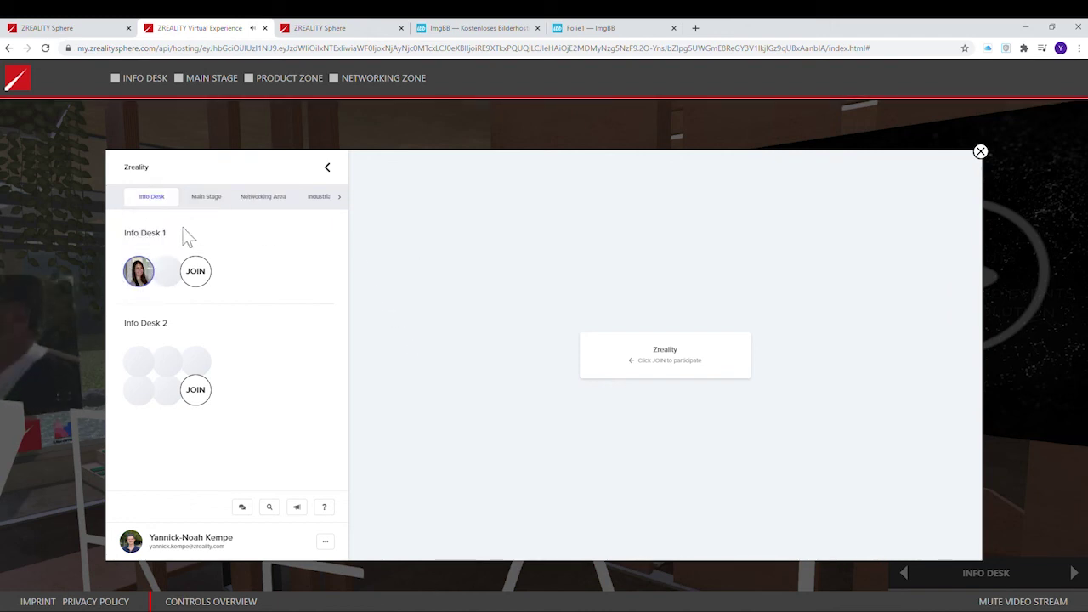
left_click(207, 279)
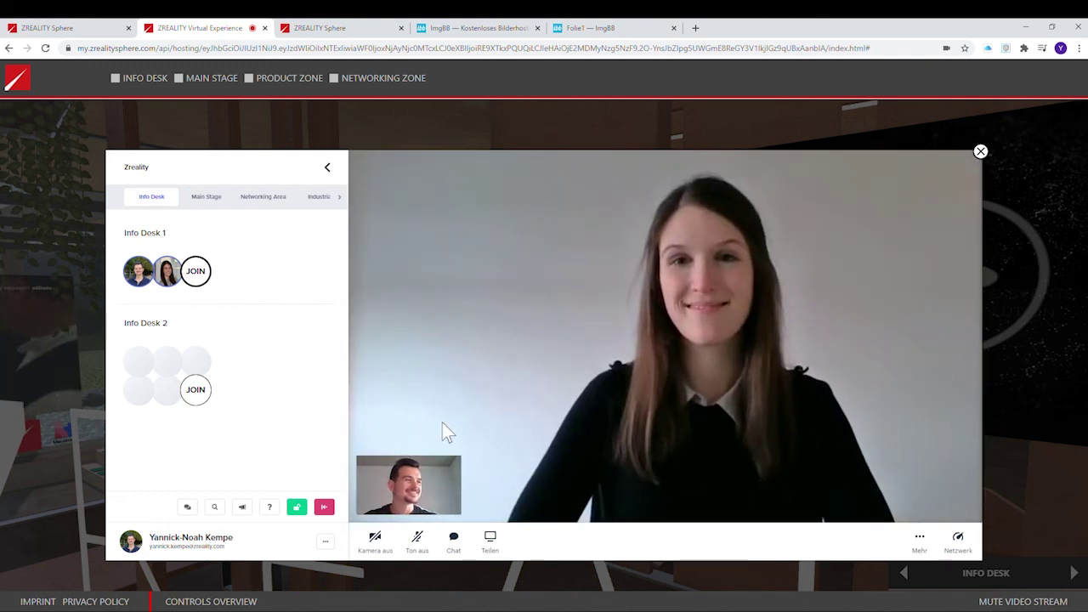
Share Bildschirm 1 with the 'Hallo' whiteboard in the call, then stop sharing.
left_click(491, 541)
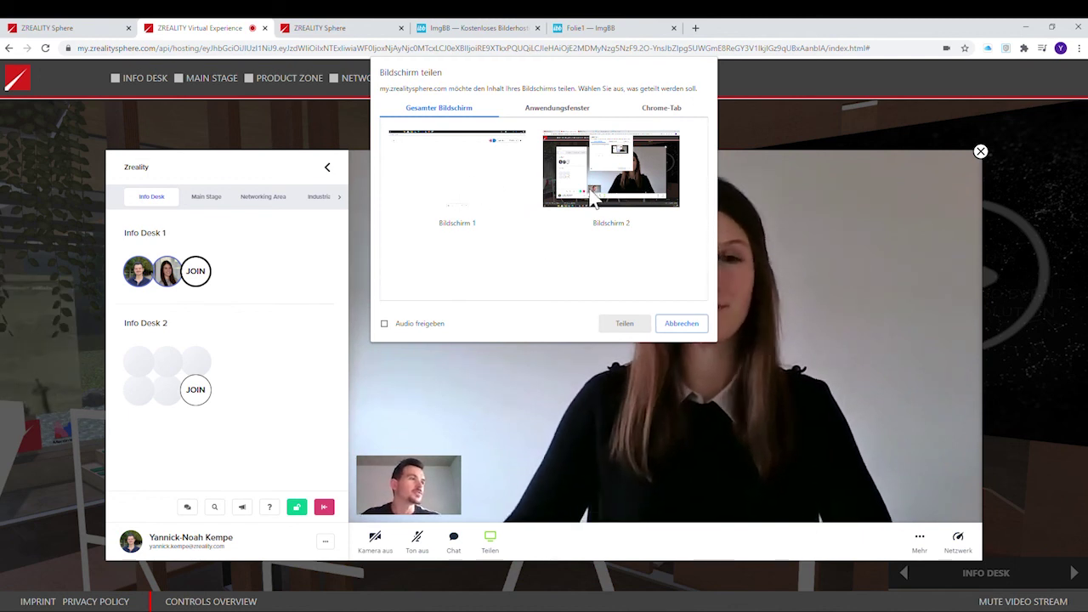
left_click(502, 222)
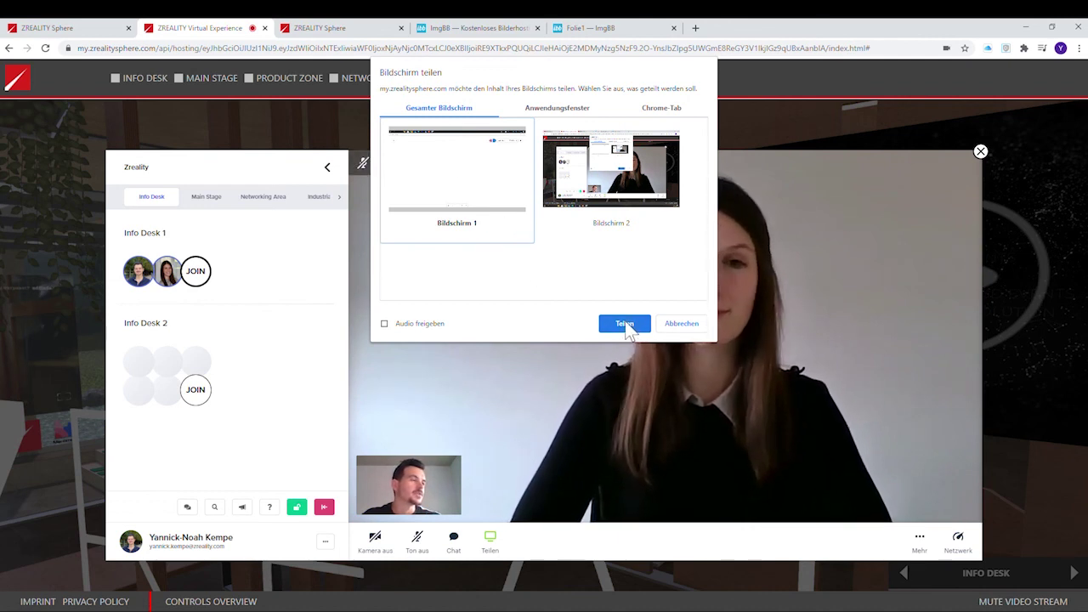
left_click(626, 324)
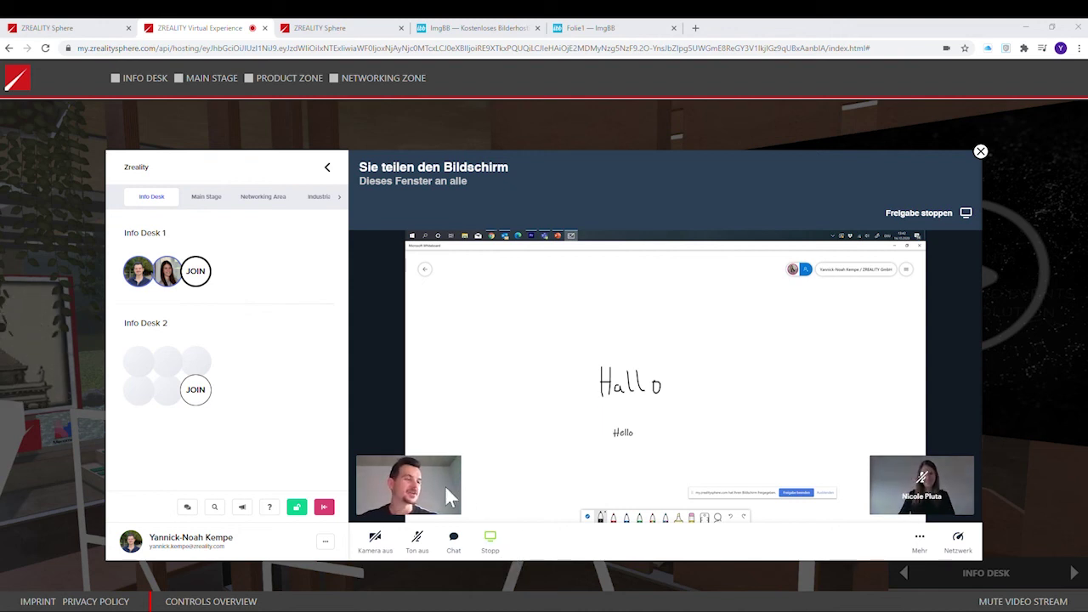
left_click(500, 546)
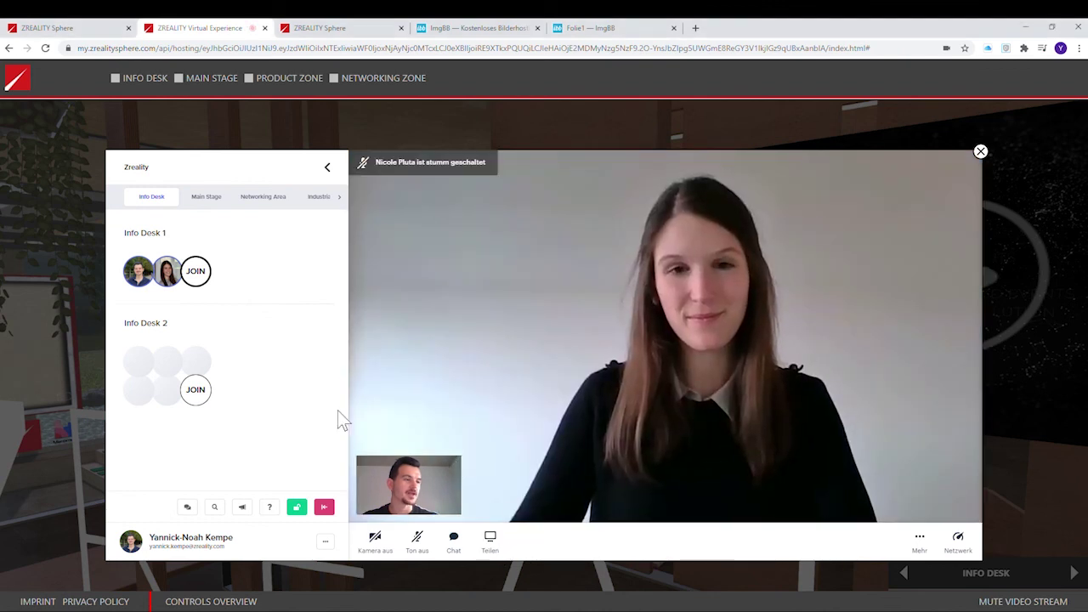
Leave the Info Desk 1 video call with the red Leave button.
left_click(325, 508)
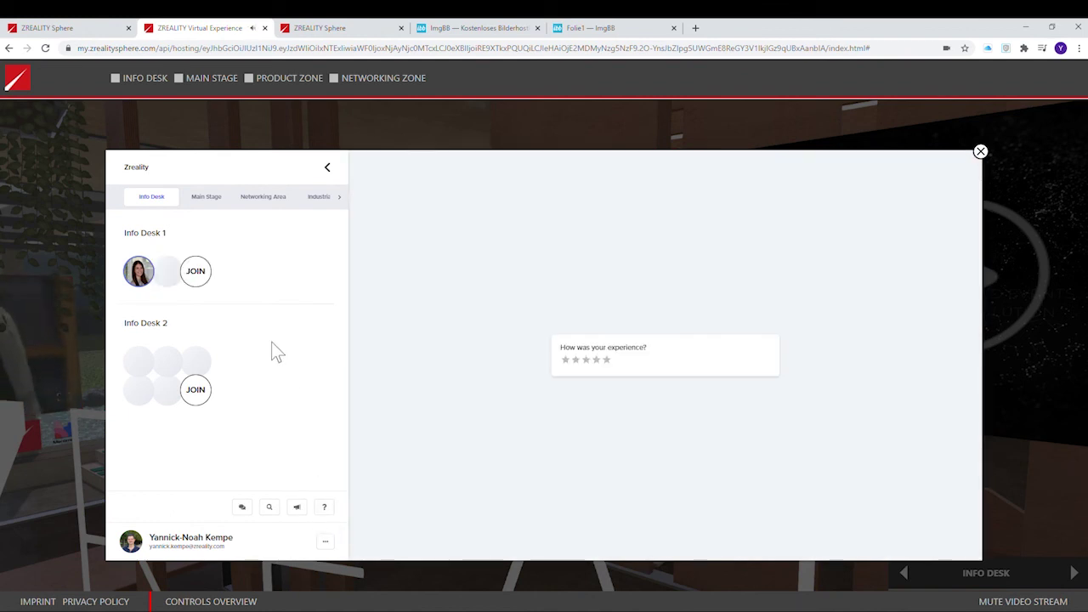